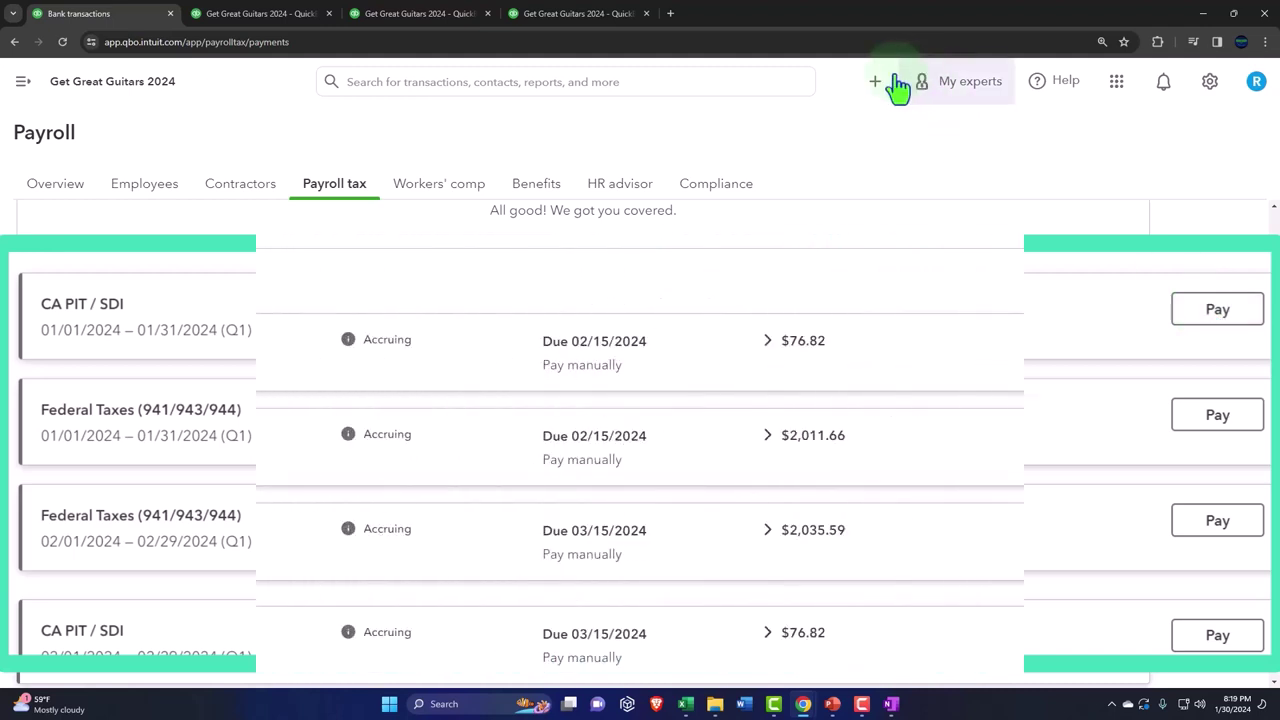
# Step: Glance at the + New list twice, then bring up the Jan–Feb 2024 Balance Sheet report
pyautogui.click(874, 84)
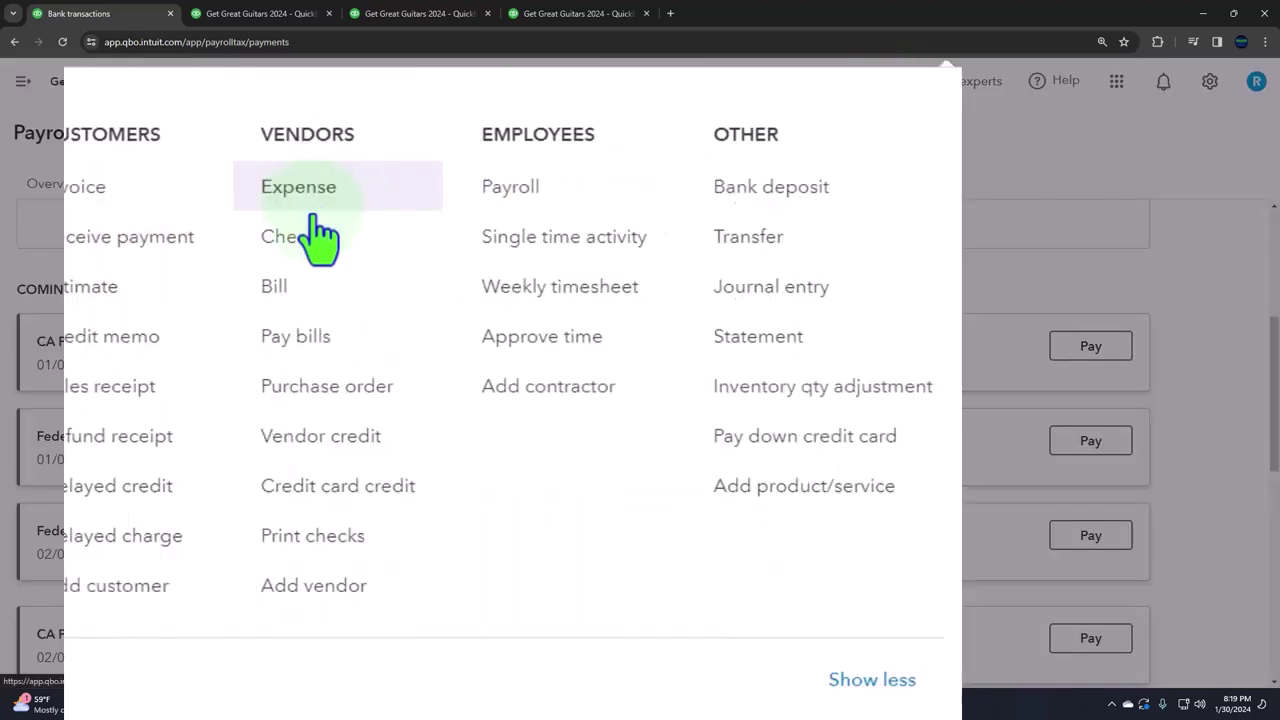
pyautogui.click(1005, 178)
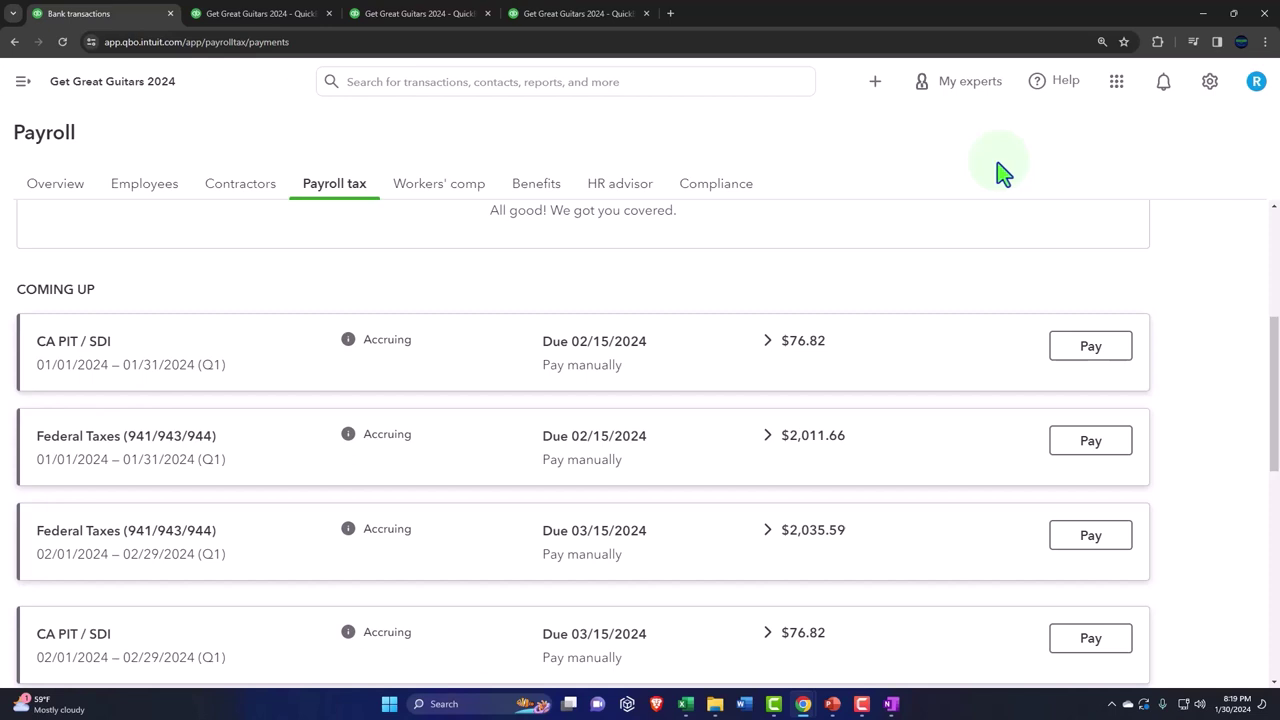
pyautogui.click(873, 84)
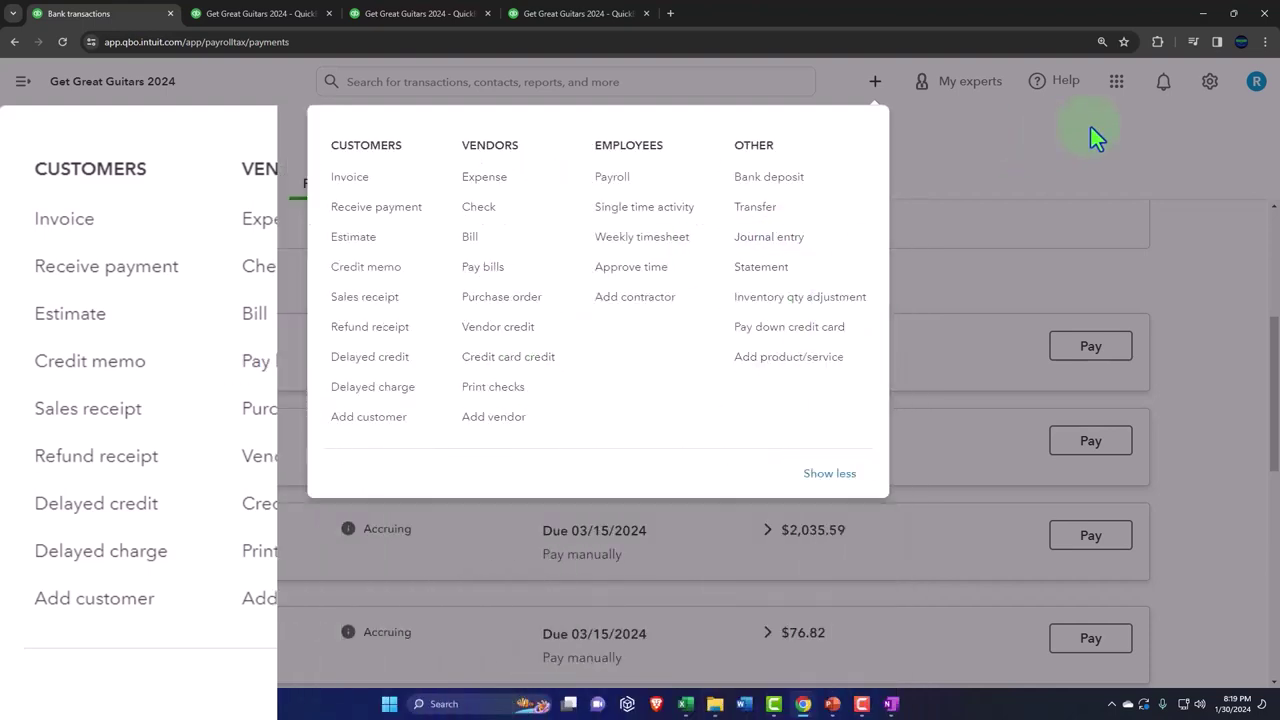
pyautogui.click(1091, 163)
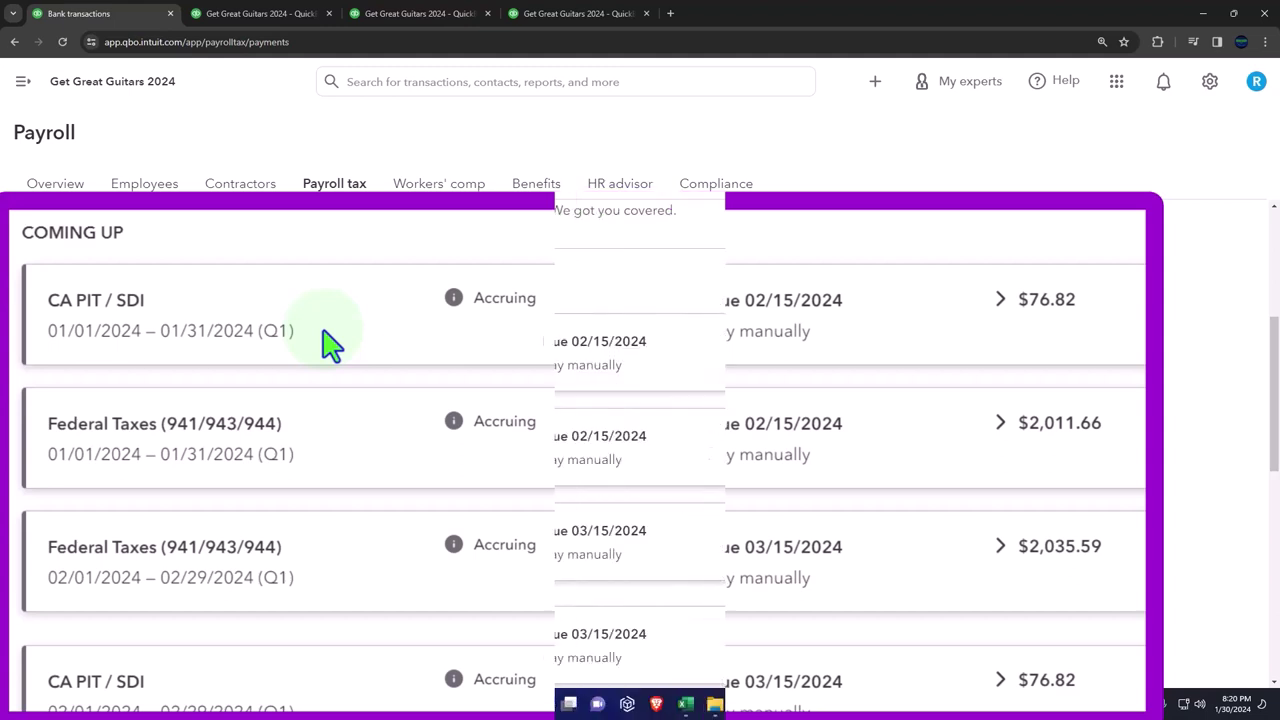
pyautogui.click(245, 15)
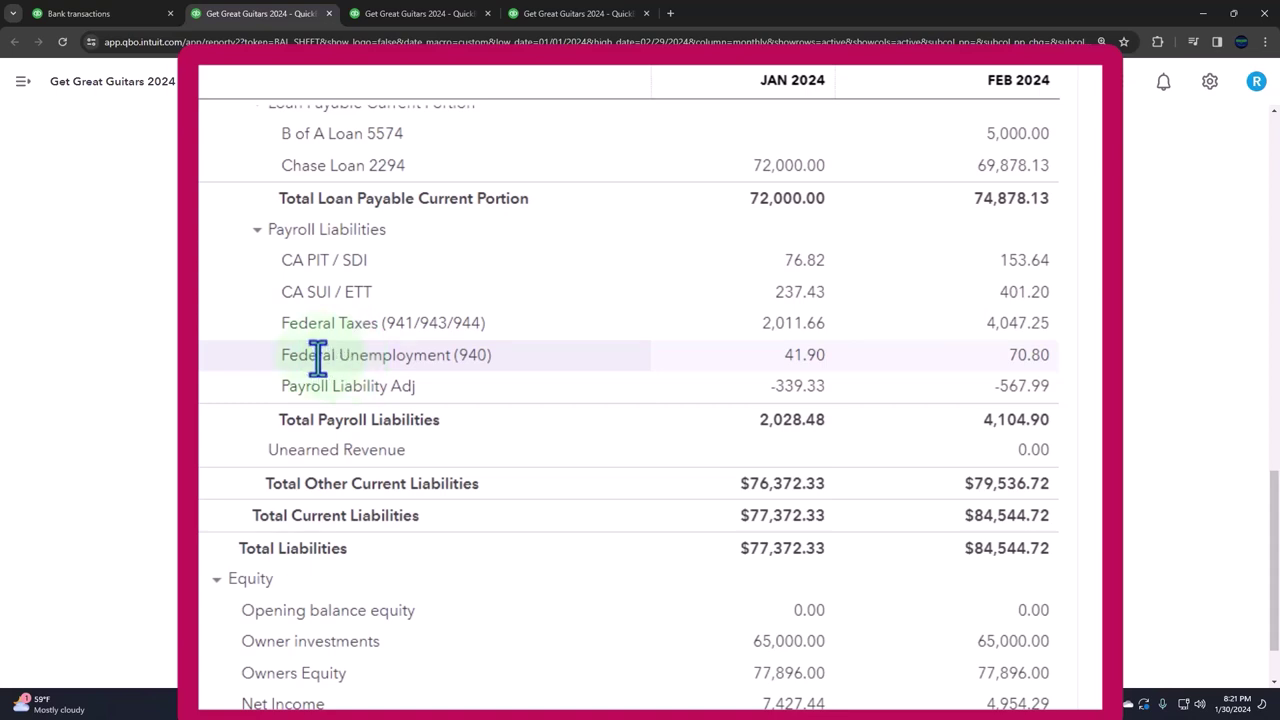
# Step: Start a new check and add IRS- FIT as a new vendor payee
pyautogui.click(100, 14)
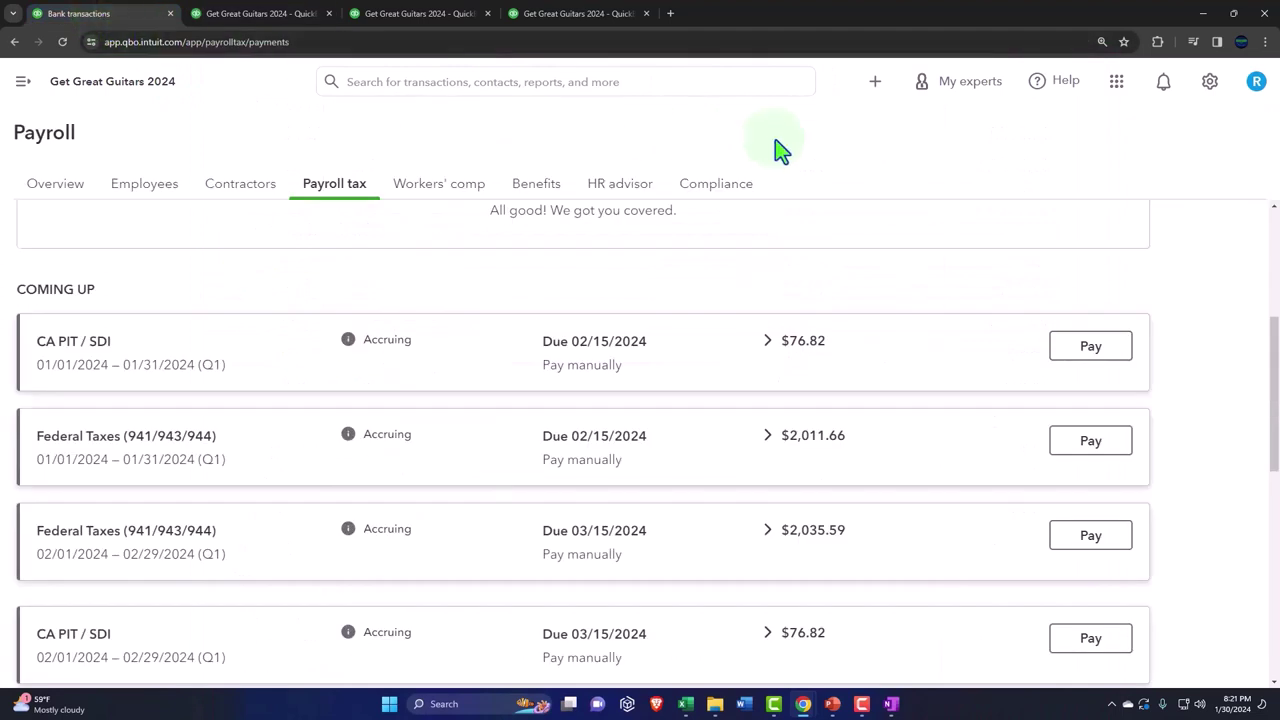
pyautogui.click(868, 88)
pyautogui.click(484, 207)
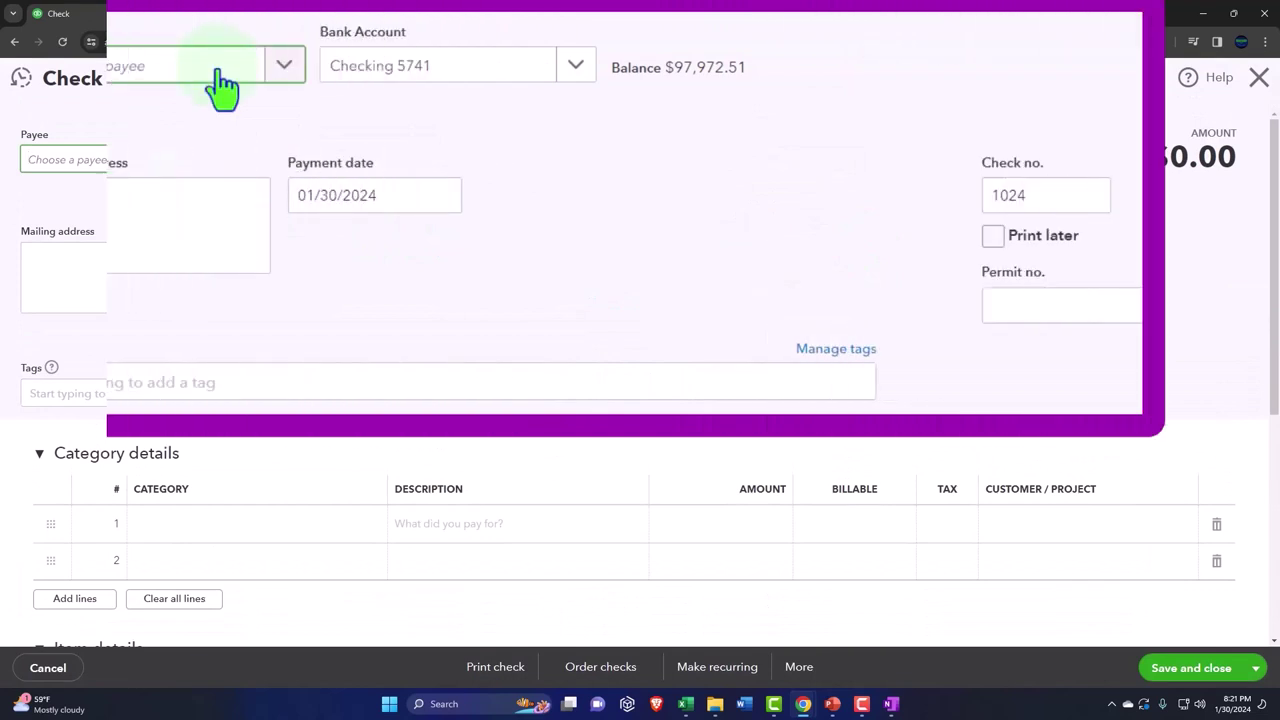
pyautogui.click(218, 85)
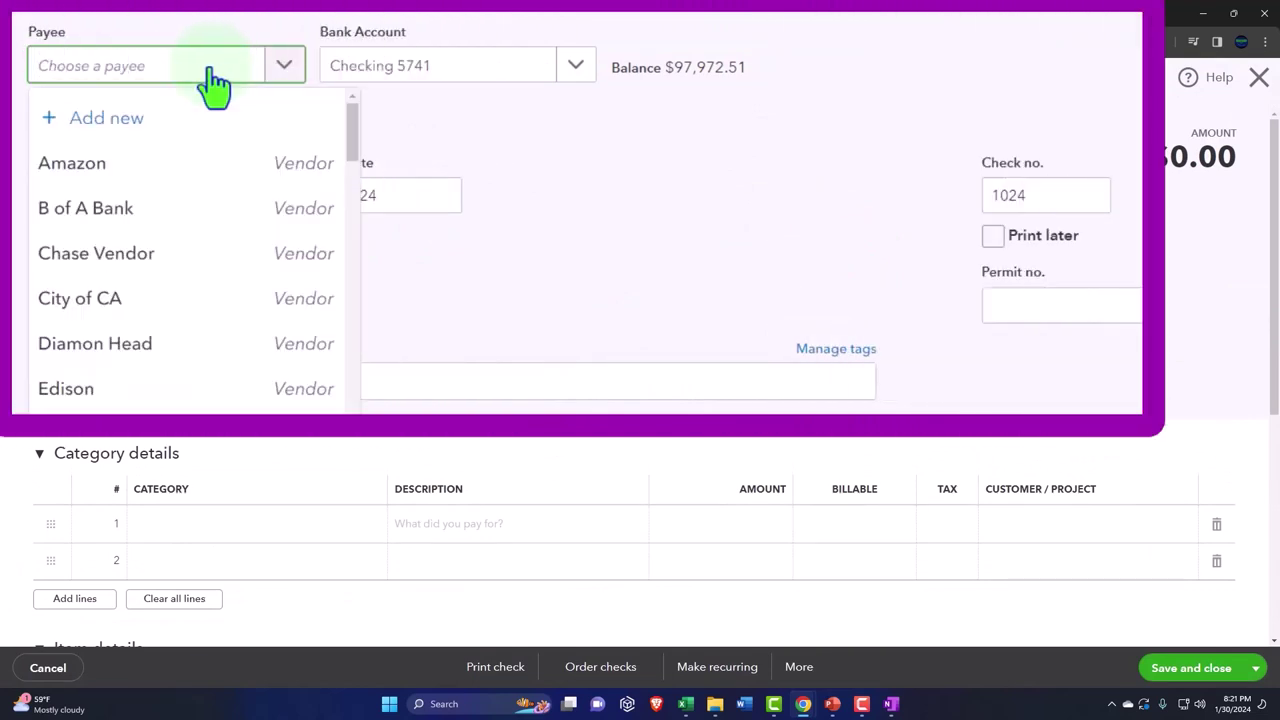
pyautogui.write('IRS')
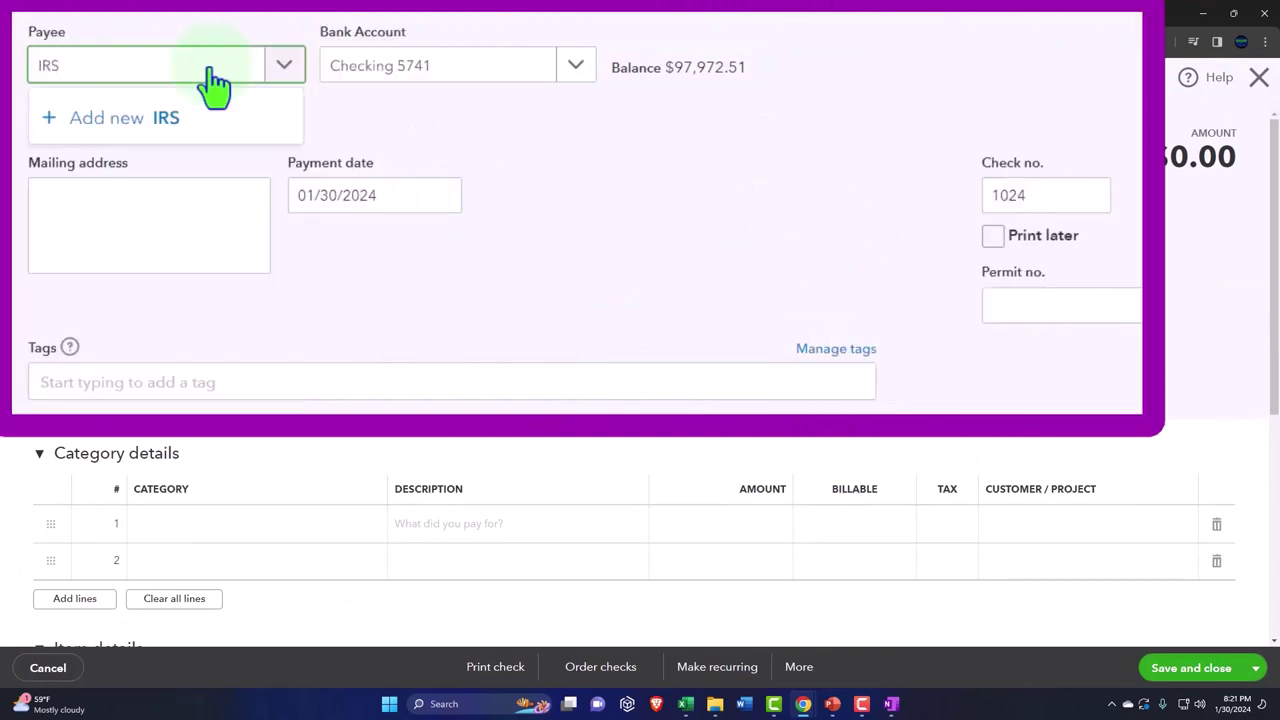
pyautogui.write('- FIT')
pyautogui.click(213, 112)
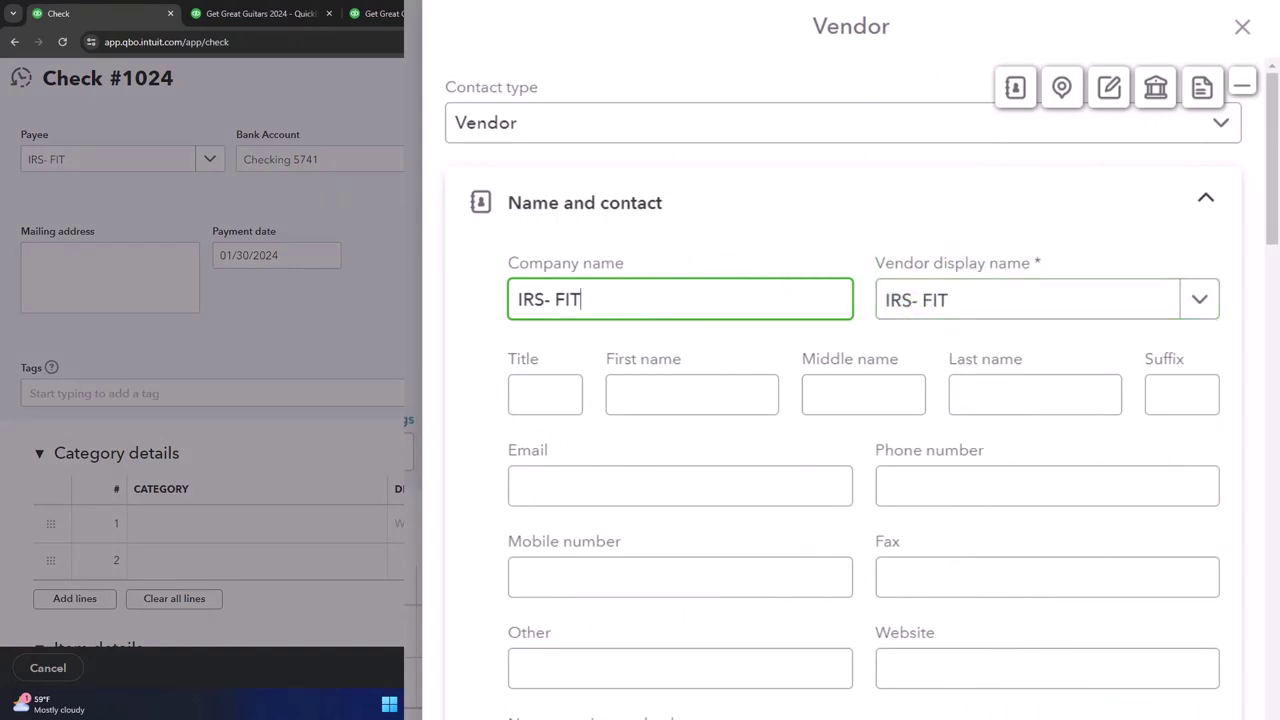
pyautogui.click(428, 287)
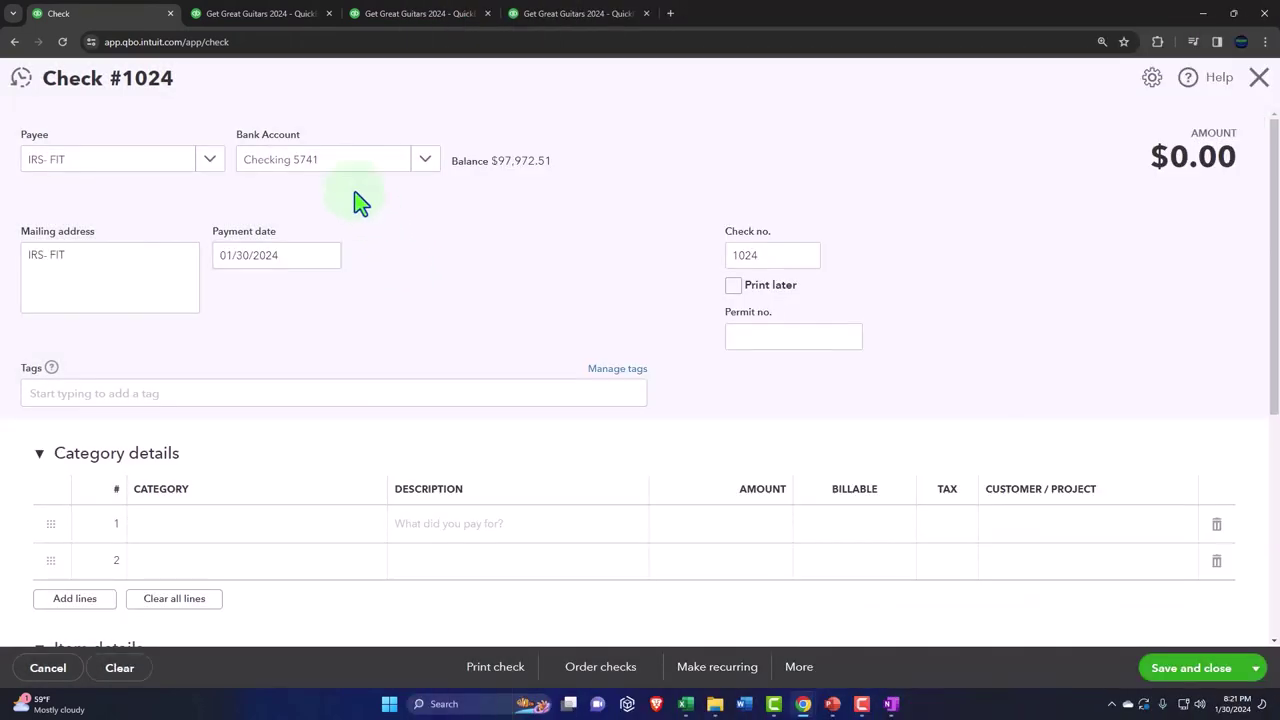
# Step: Keep Checking 5741 as the account, date the check 02/29/2024, and return to the Balance Sheet
pyautogui.click(357, 171)
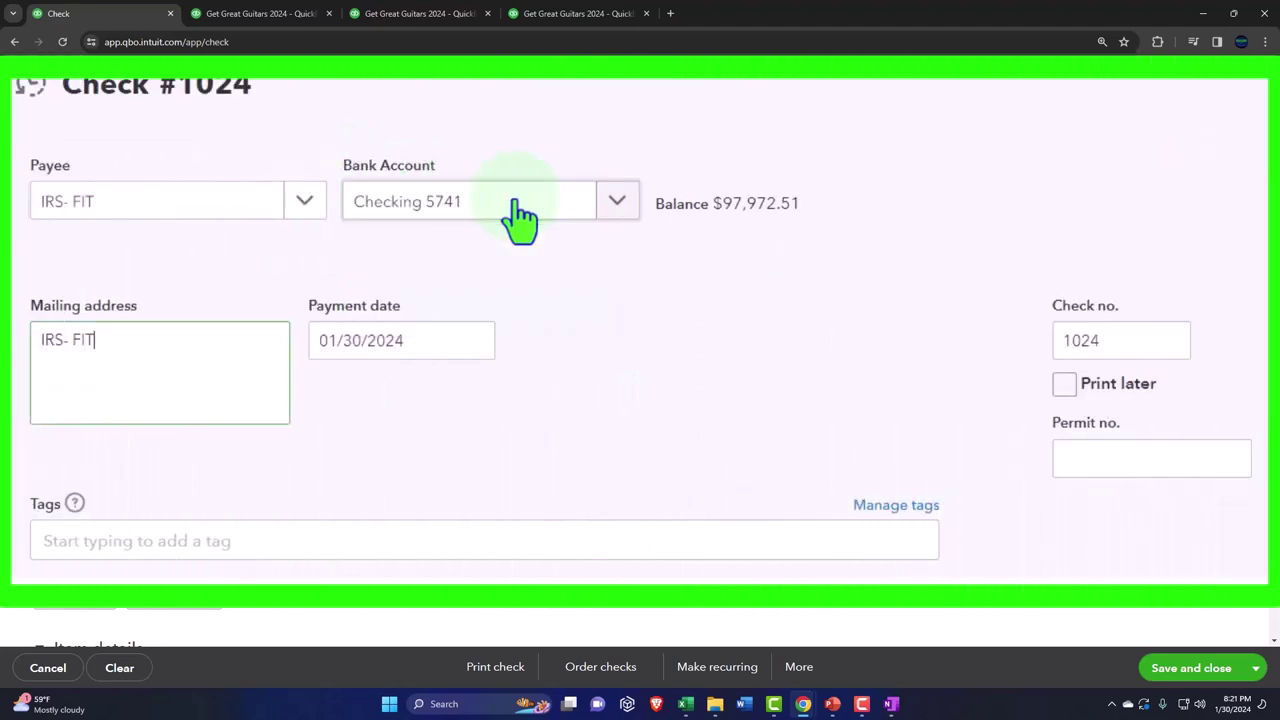
pyautogui.press('Tab')
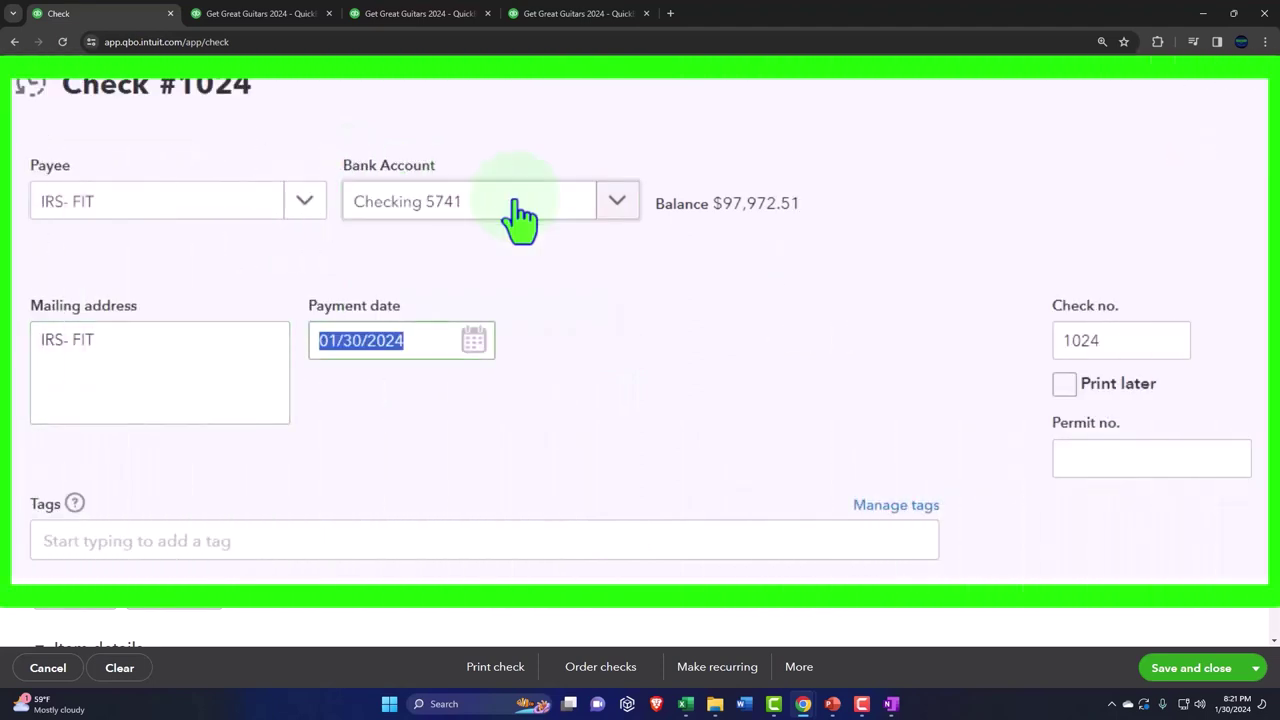
pyautogui.write('02/29/')
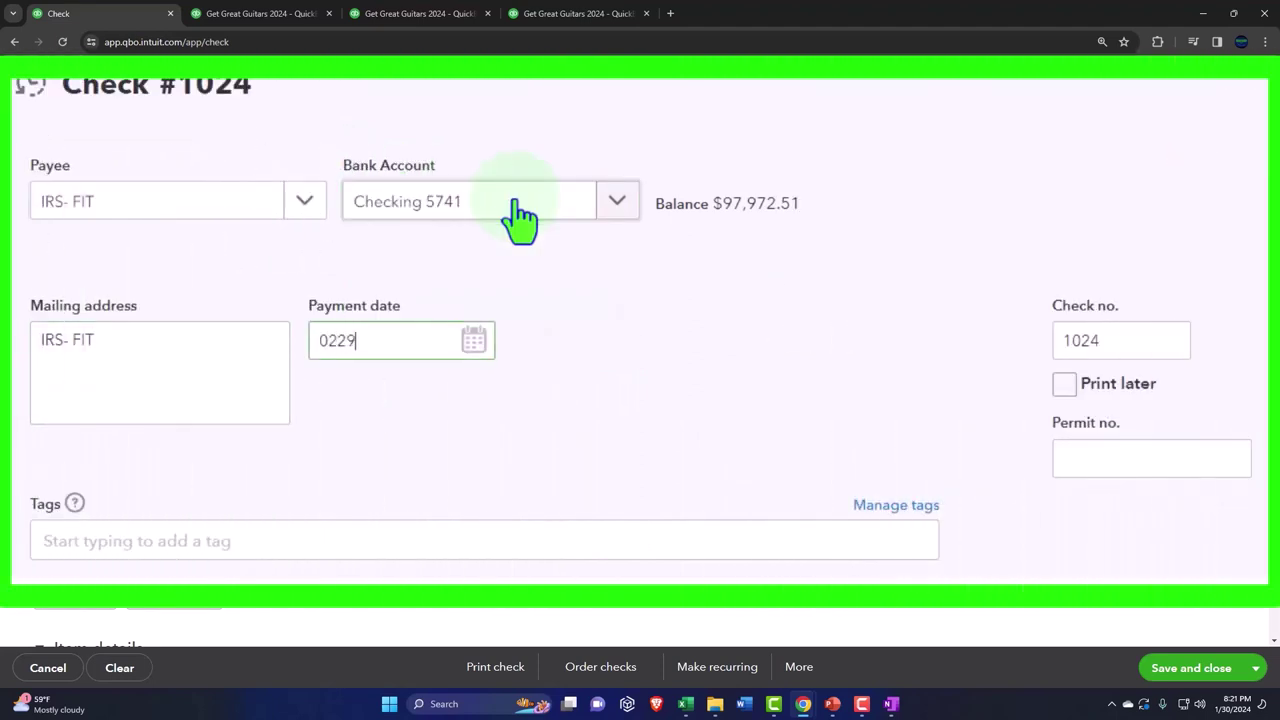
pyautogui.write('2024')
pyautogui.press('Tab')
pyautogui.press('Tab')
pyautogui.press('Tab')
pyautogui.press('Tab')
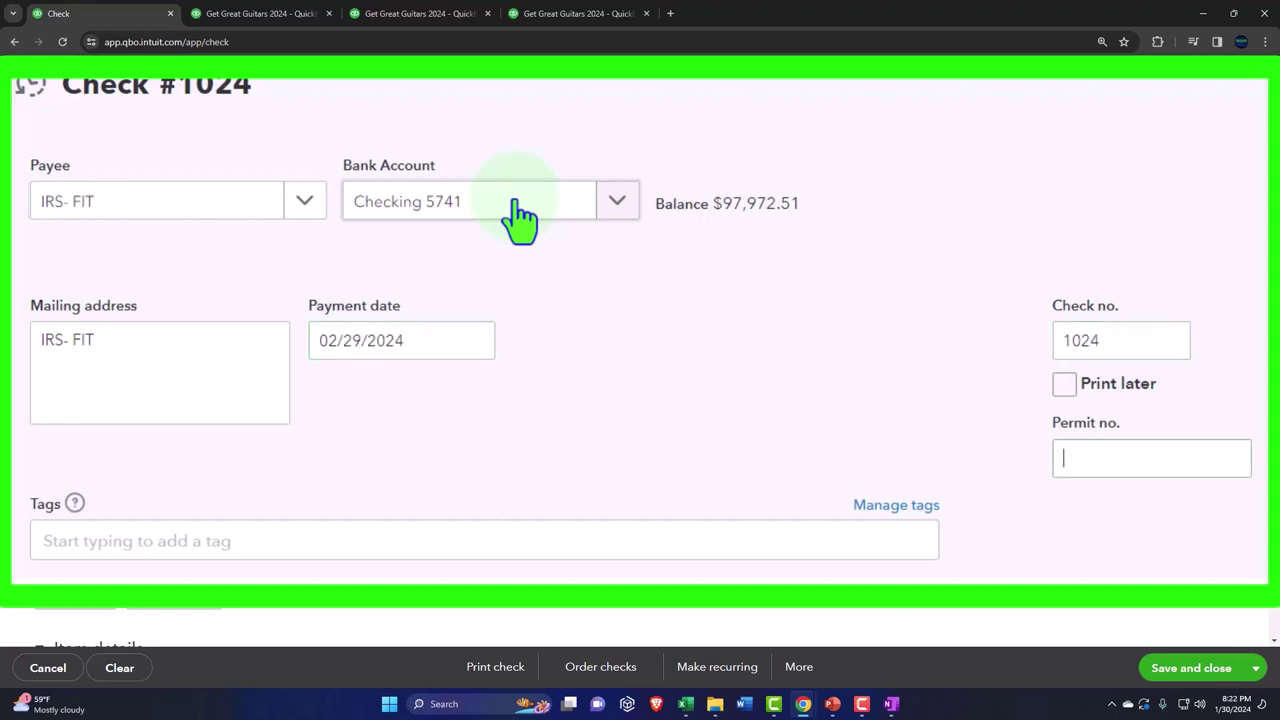
pyautogui.press('Tab')
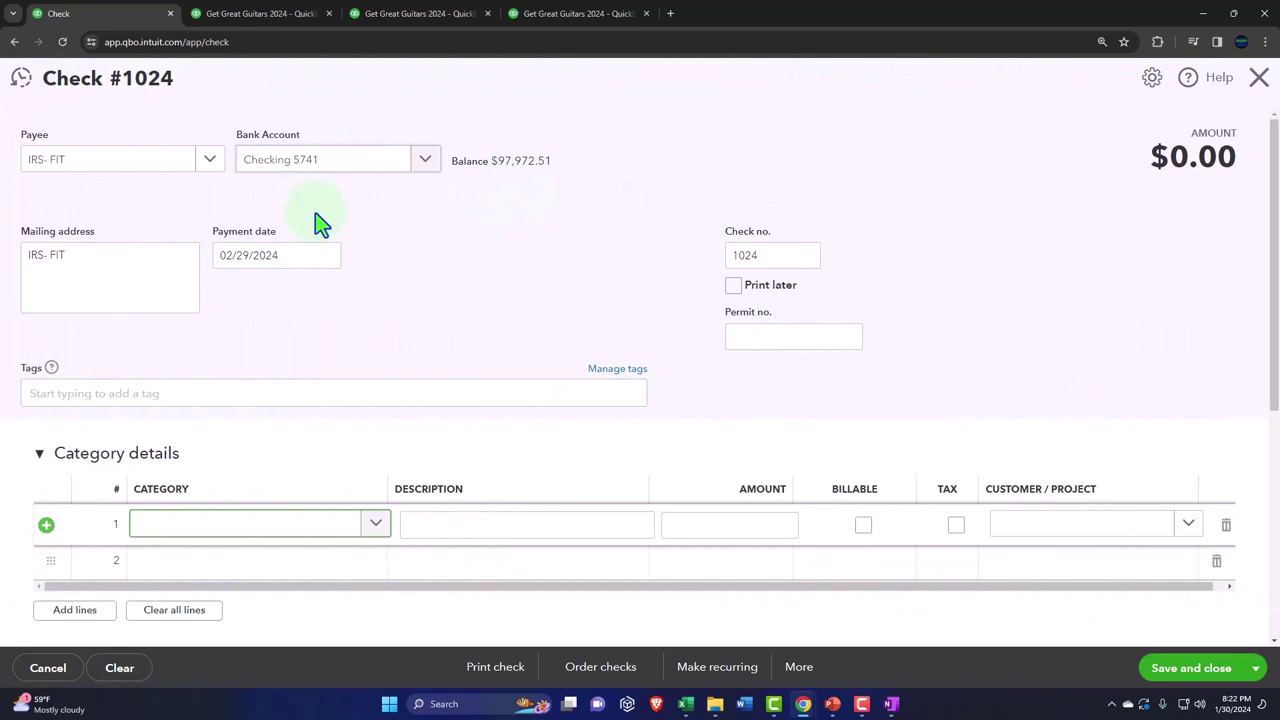
pyautogui.click(250, 14)
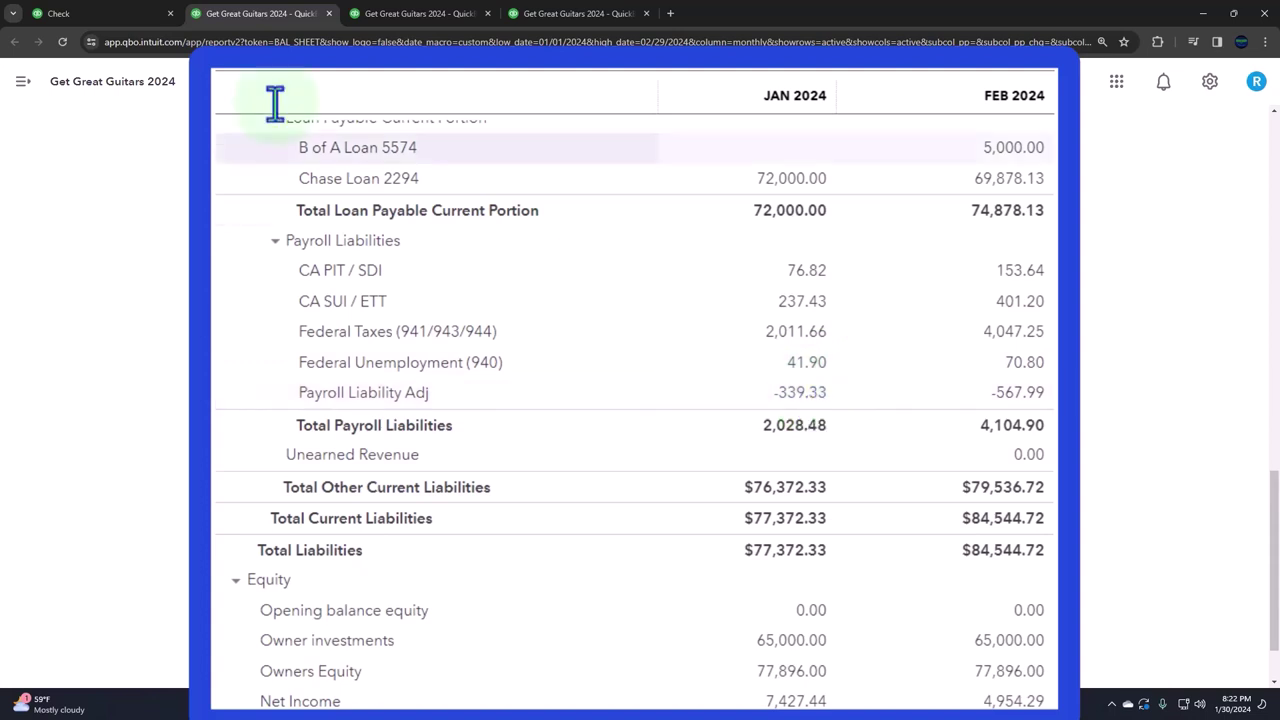
# Step: Add a 1,080.00 line categorised to Payroll Liabilities:Payroll Liability Adj on check #1024
pyautogui.click(138, 22)
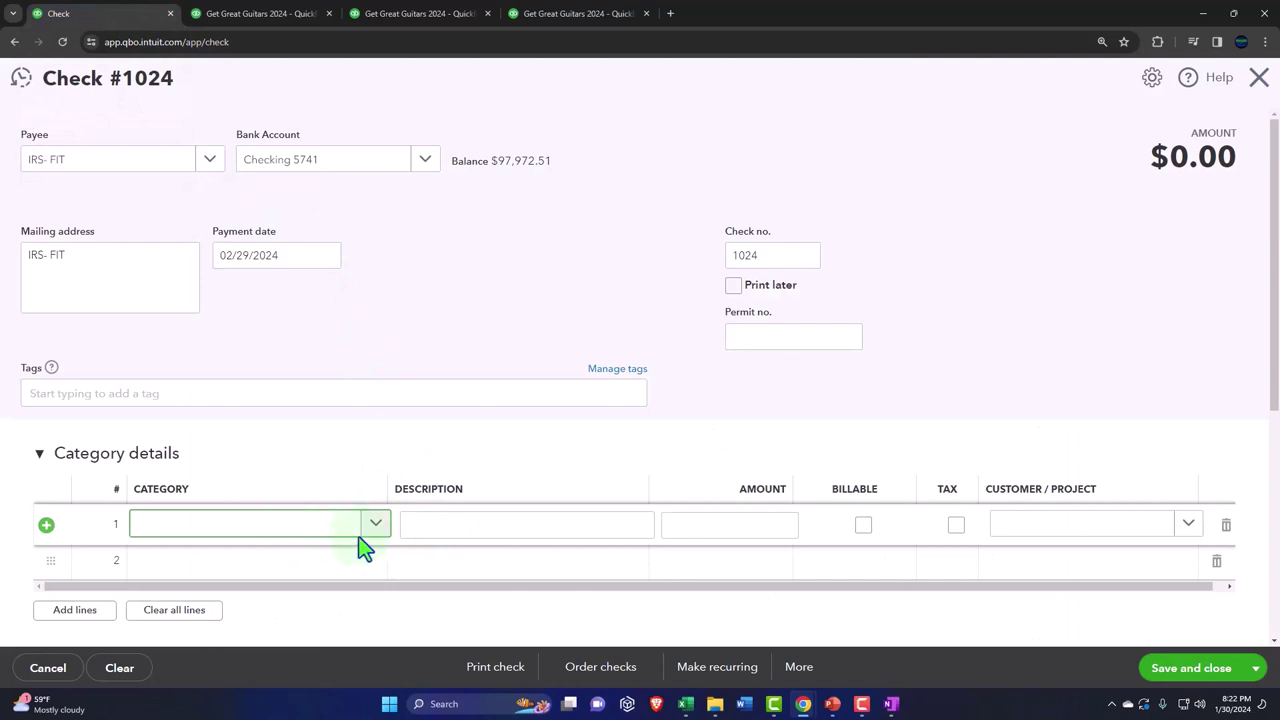
pyautogui.click(313, 548)
pyautogui.write('payro')
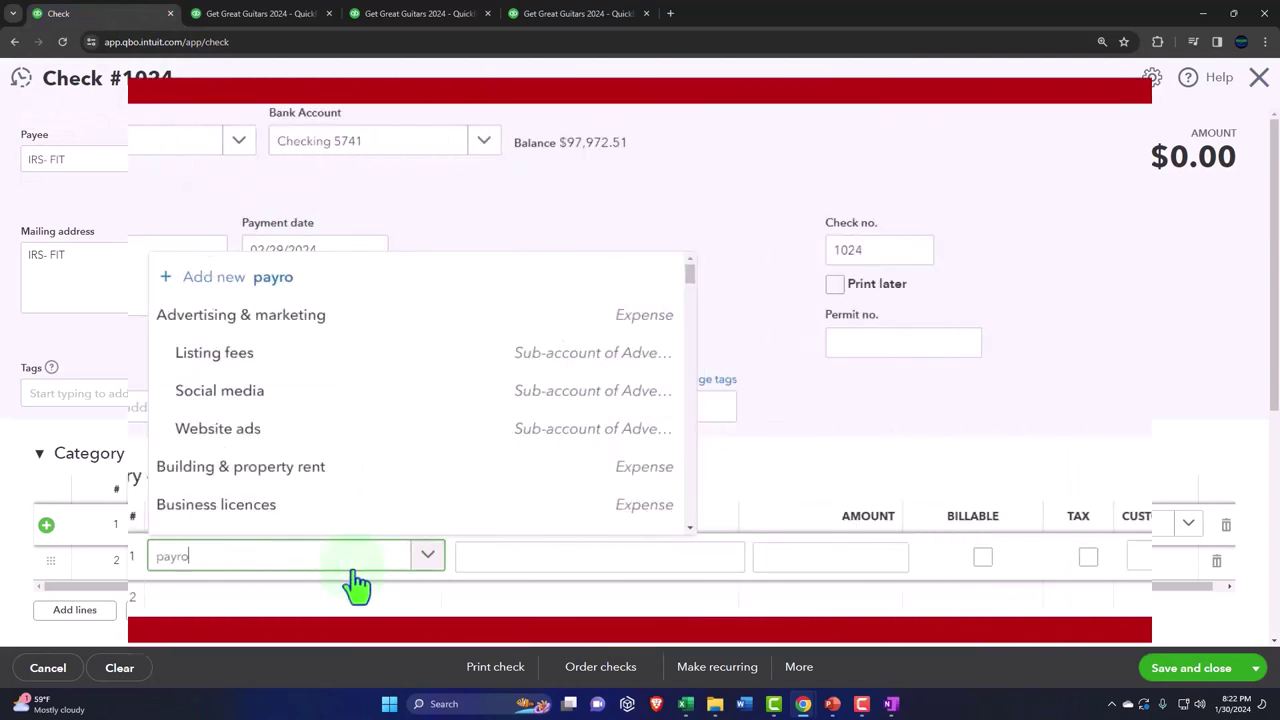
pyautogui.write('ll lia')
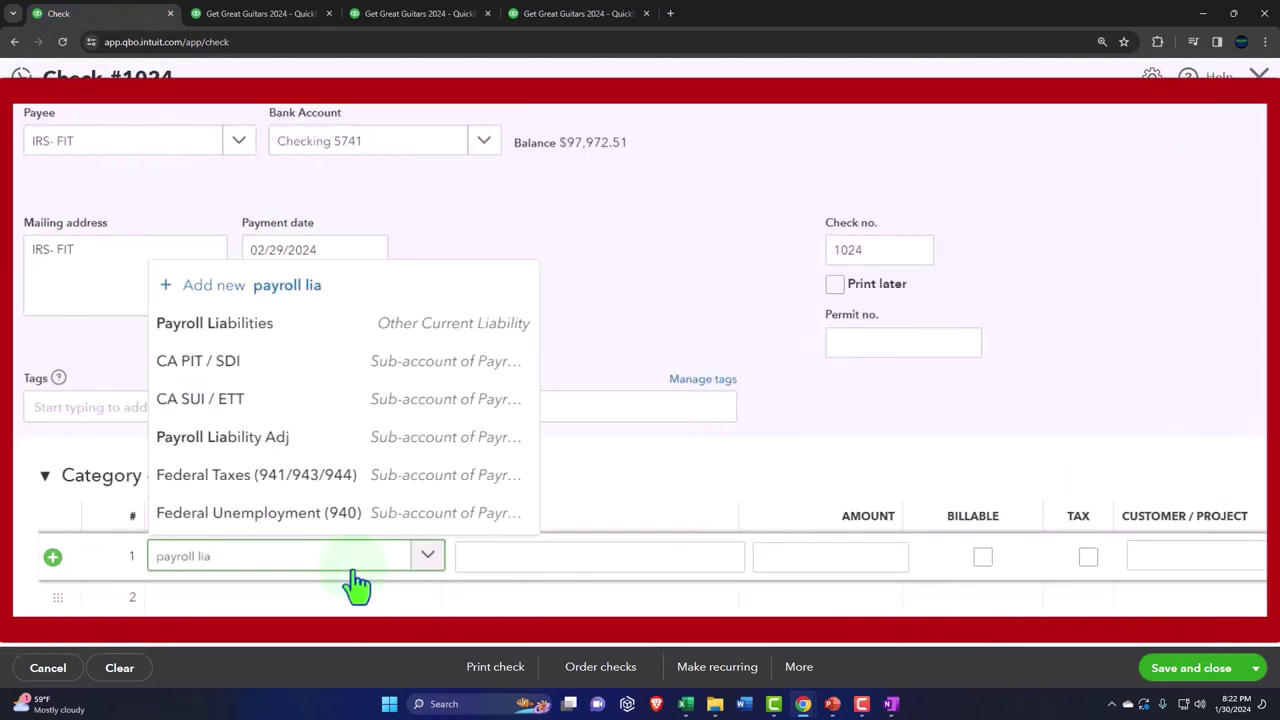
pyautogui.press('Down')
pyautogui.press('Down')
pyautogui.press('Down')
pyautogui.press('Down')
pyautogui.press('Down')
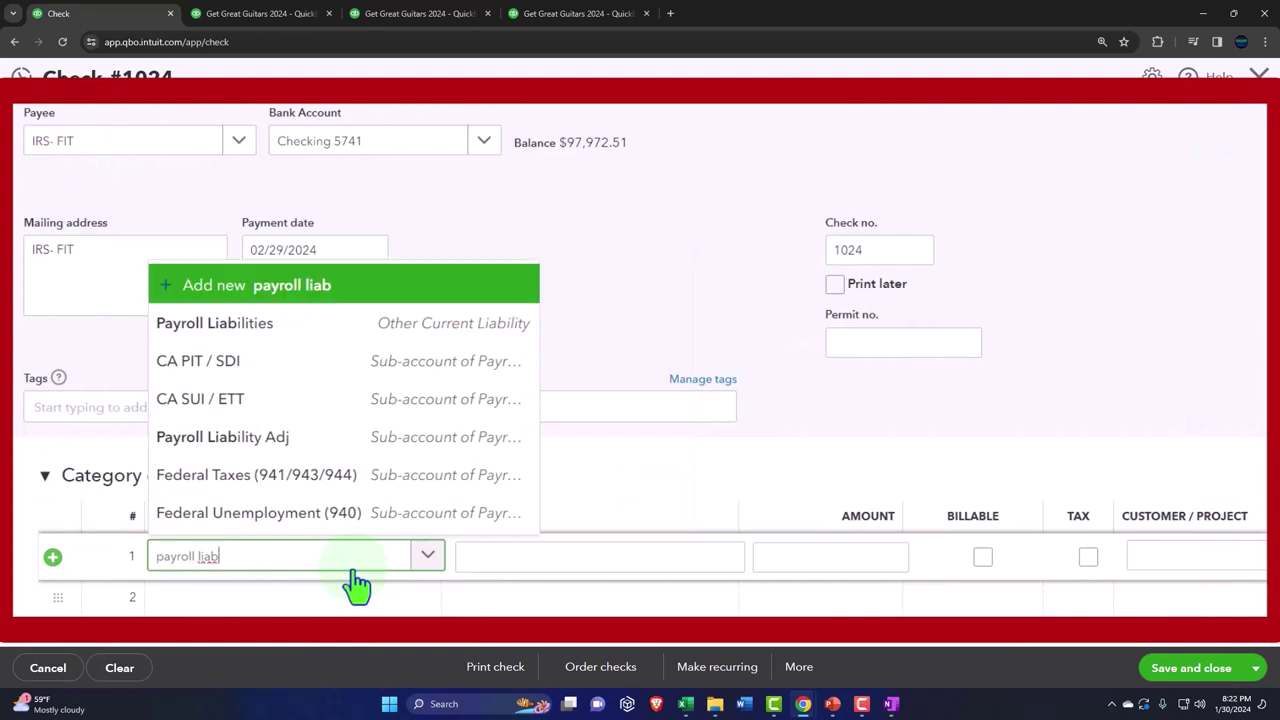
pyautogui.press('Tab')
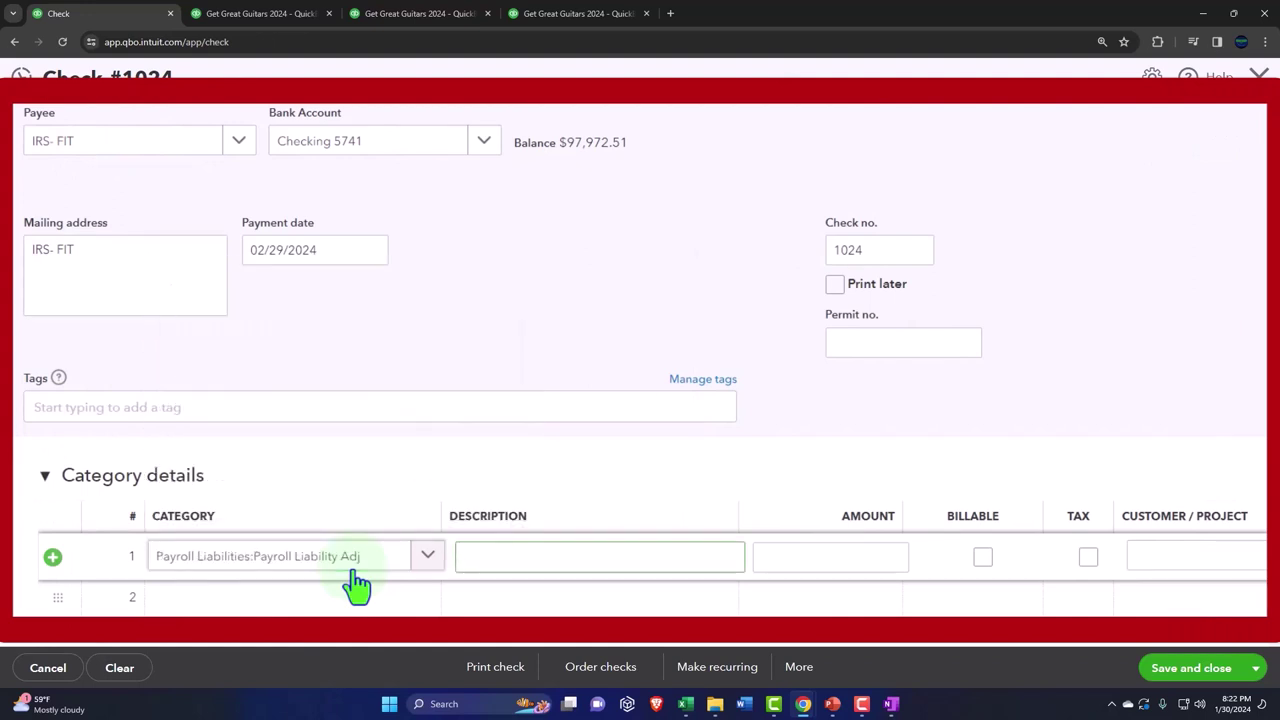
pyautogui.press('Tab')
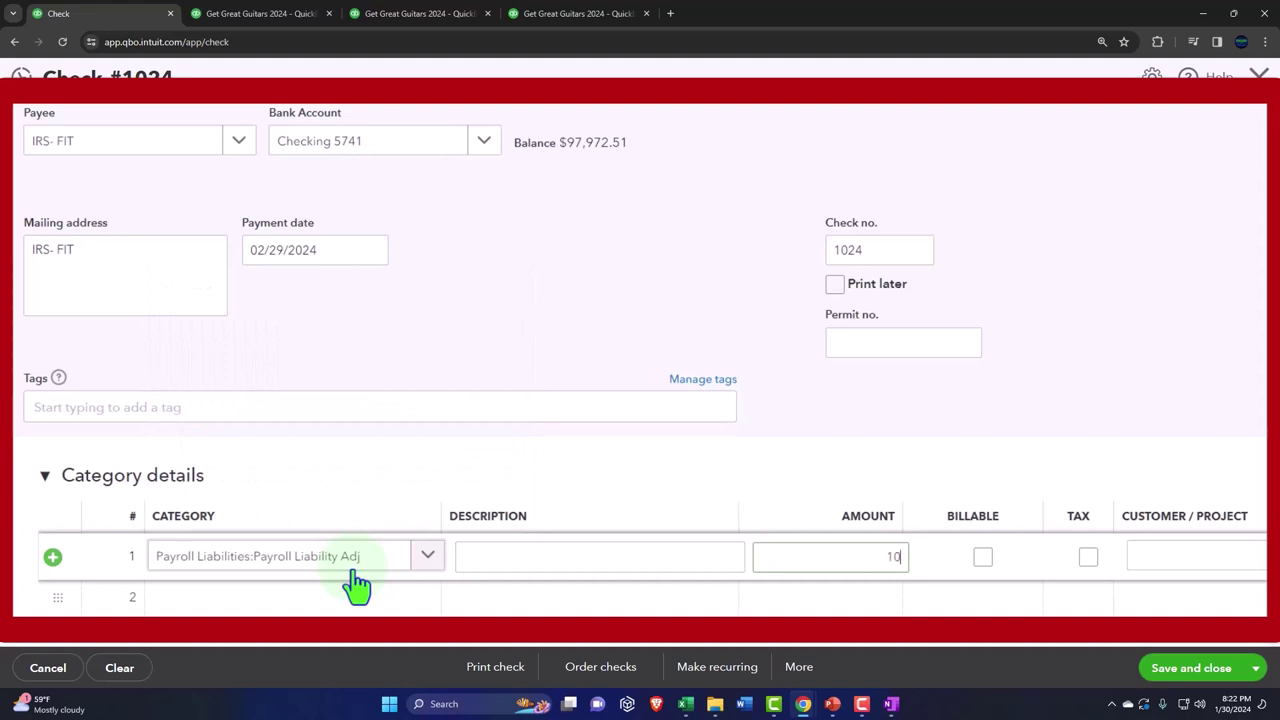
pyautogui.press('Tab')
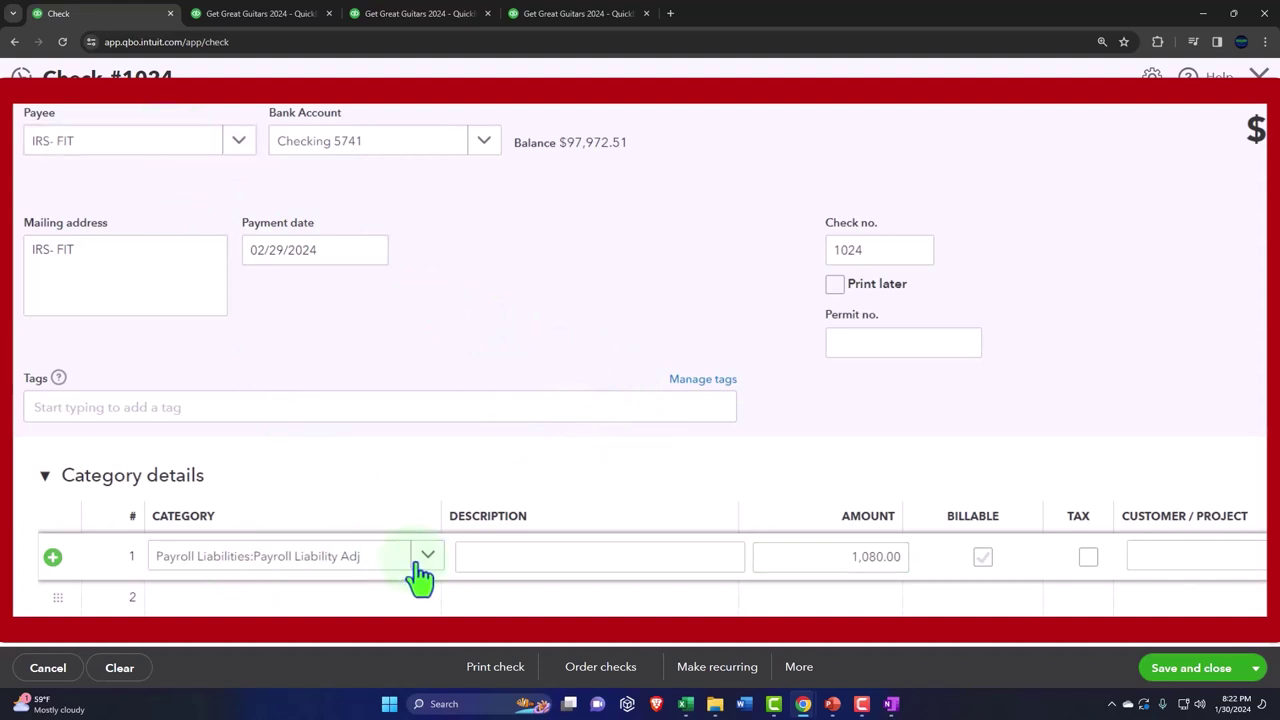
pyautogui.click(1256, 668)
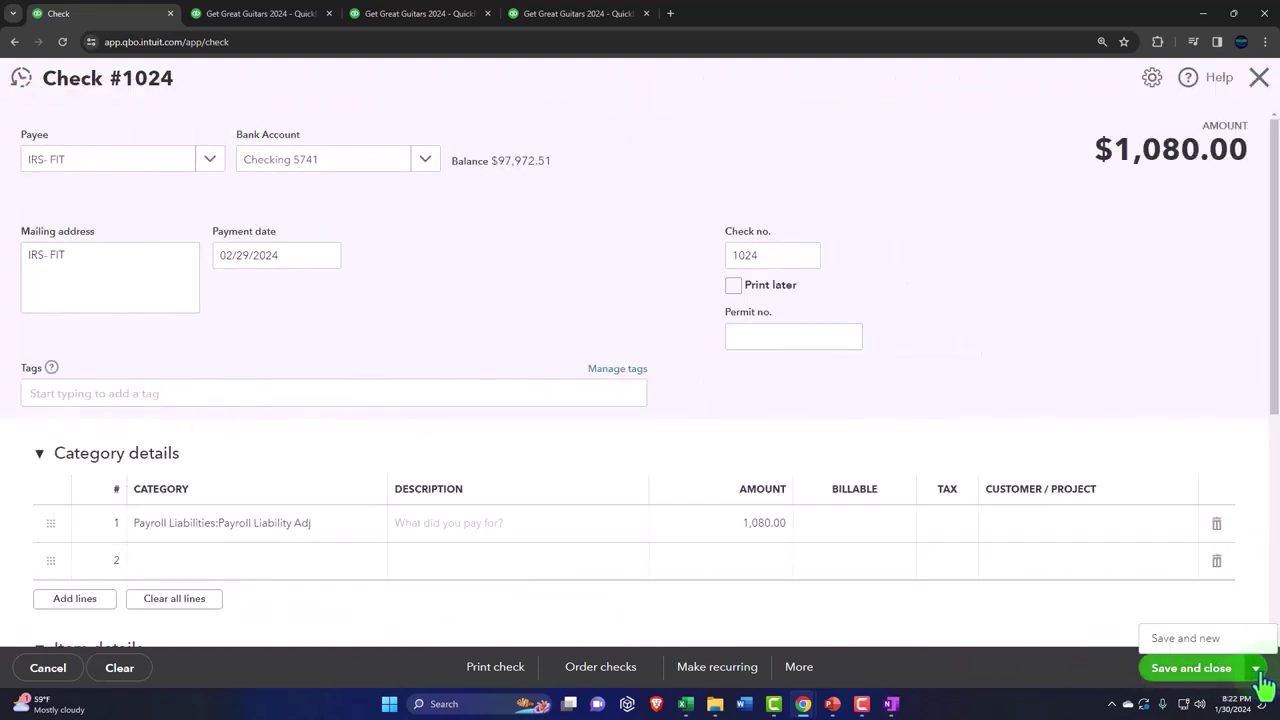
# Step: Save check #1024 and start check #1025 with payee 'IRS- Midicar'
pyautogui.click(1205, 640)
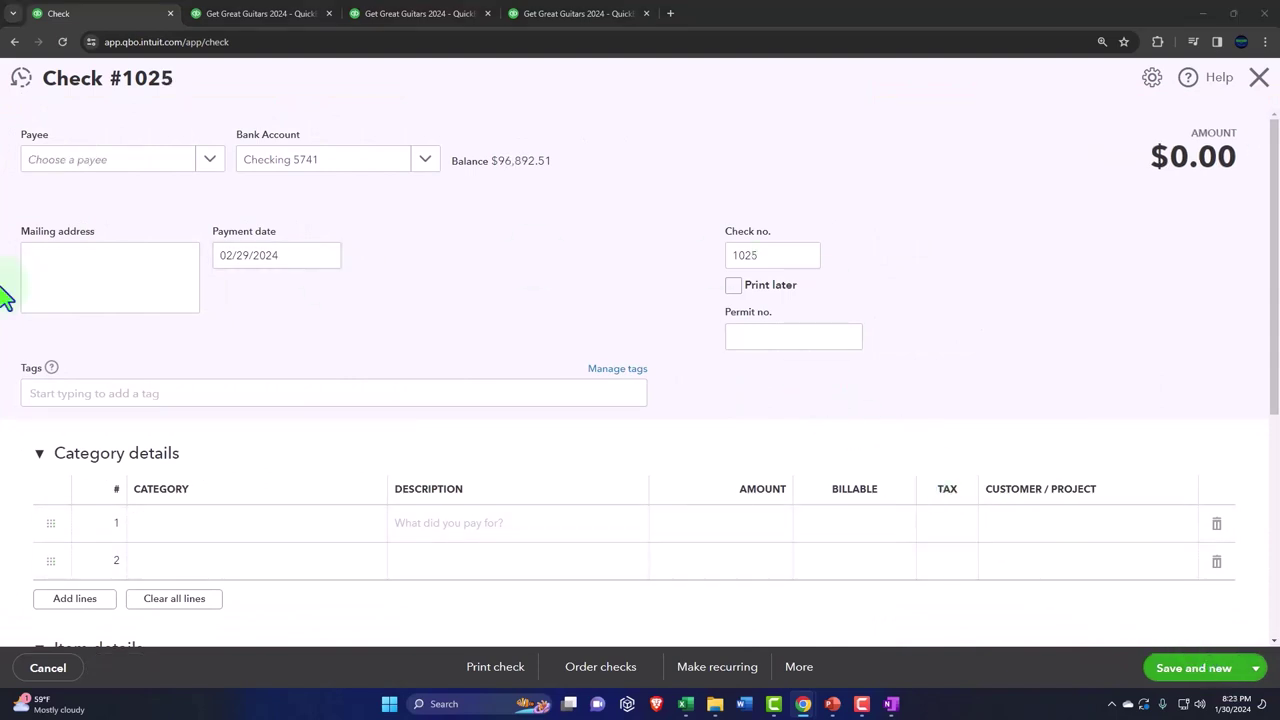
pyautogui.click(103, 161)
pyautogui.write('IRS')
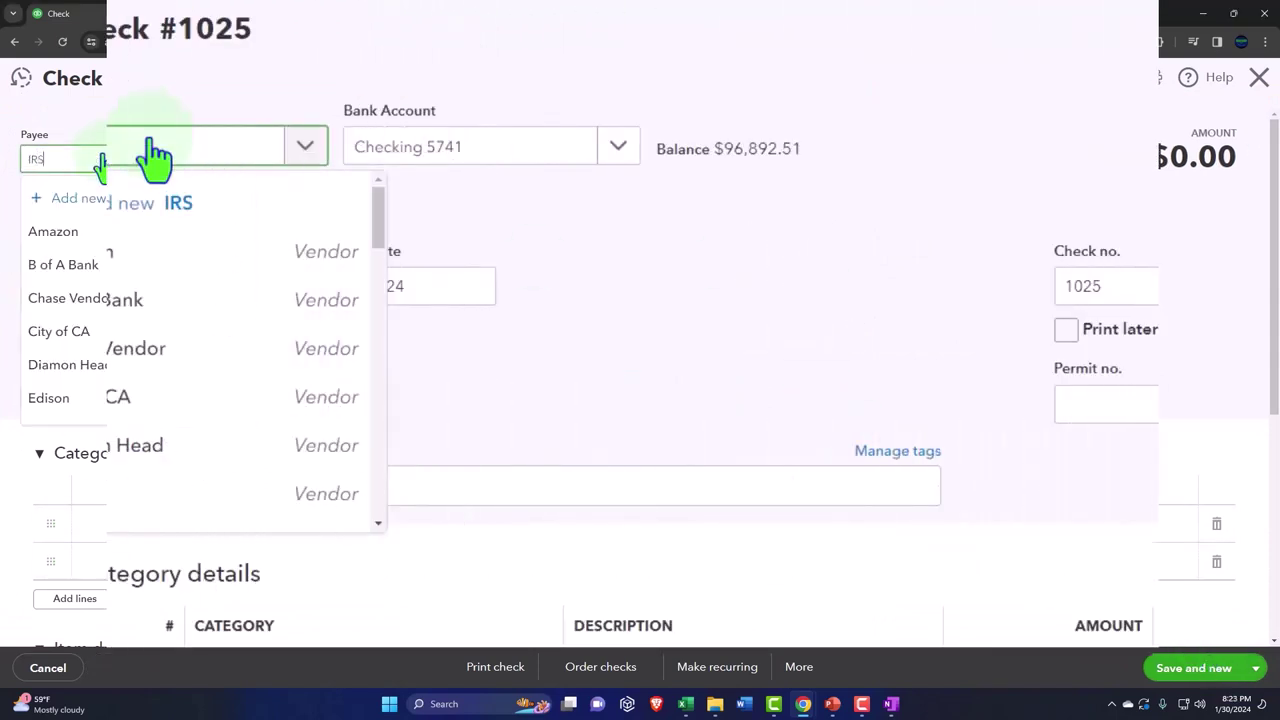
pyautogui.write('- Midic')
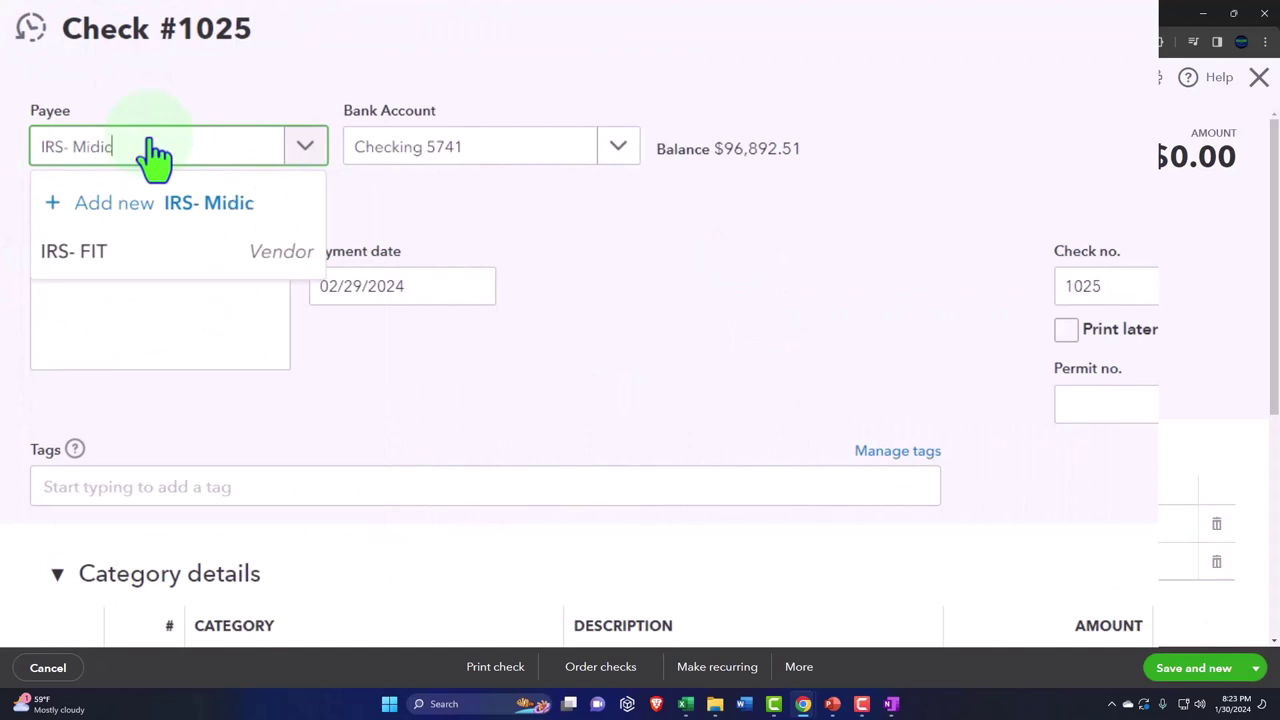
pyautogui.write('are')
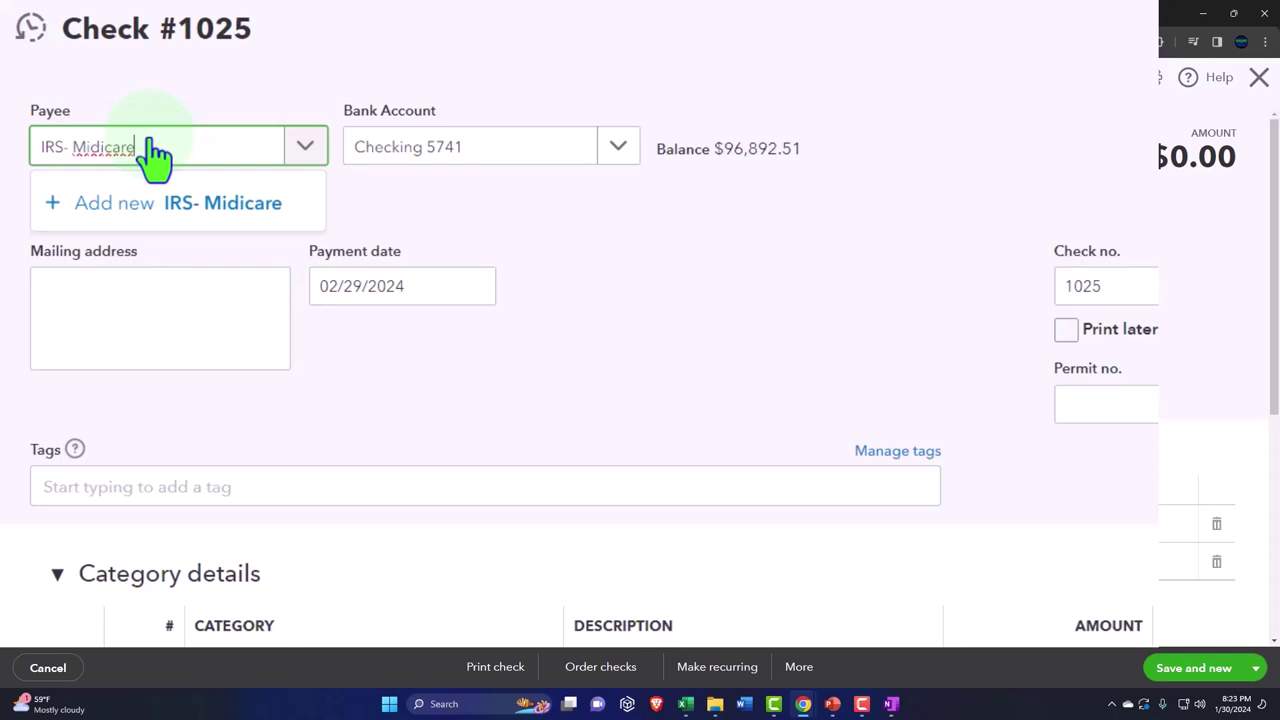
# Step: Correct the payee to IRS- Medicare, save it as a new vendor, and confirm Checking 5741 and 02/29/2024
pyautogui.rightClick(99, 147)
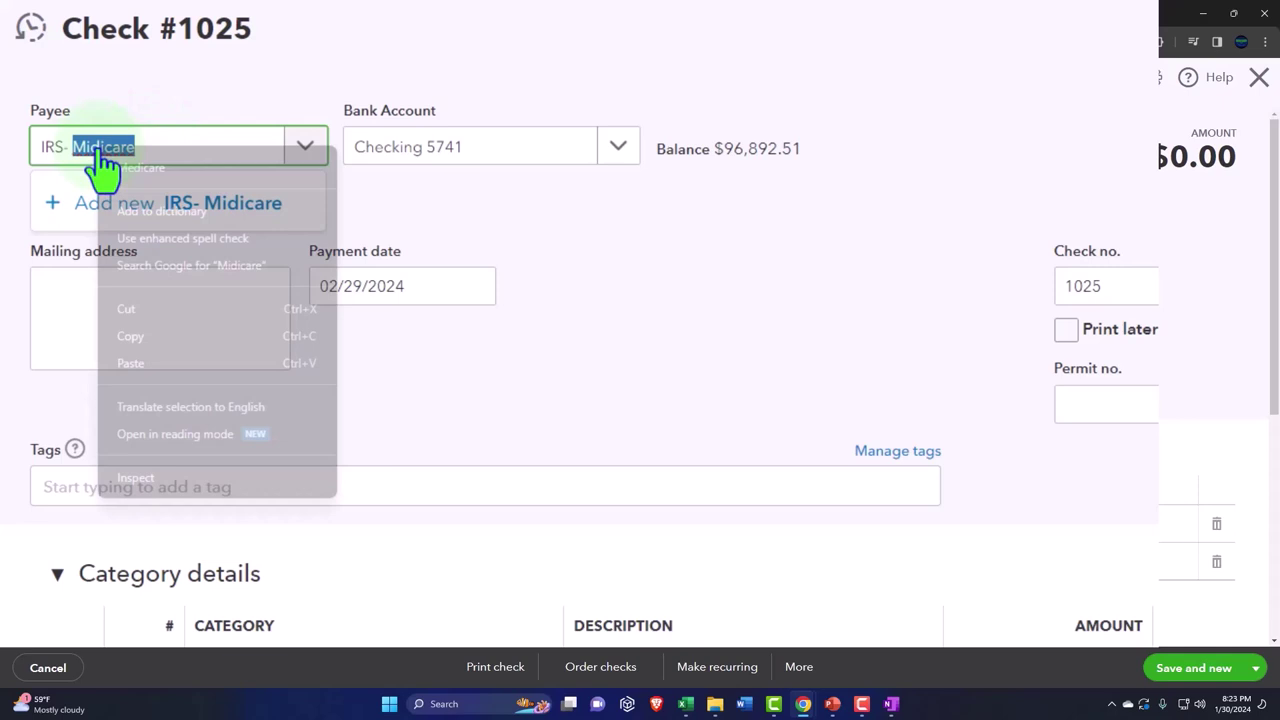
pyautogui.click(132, 200)
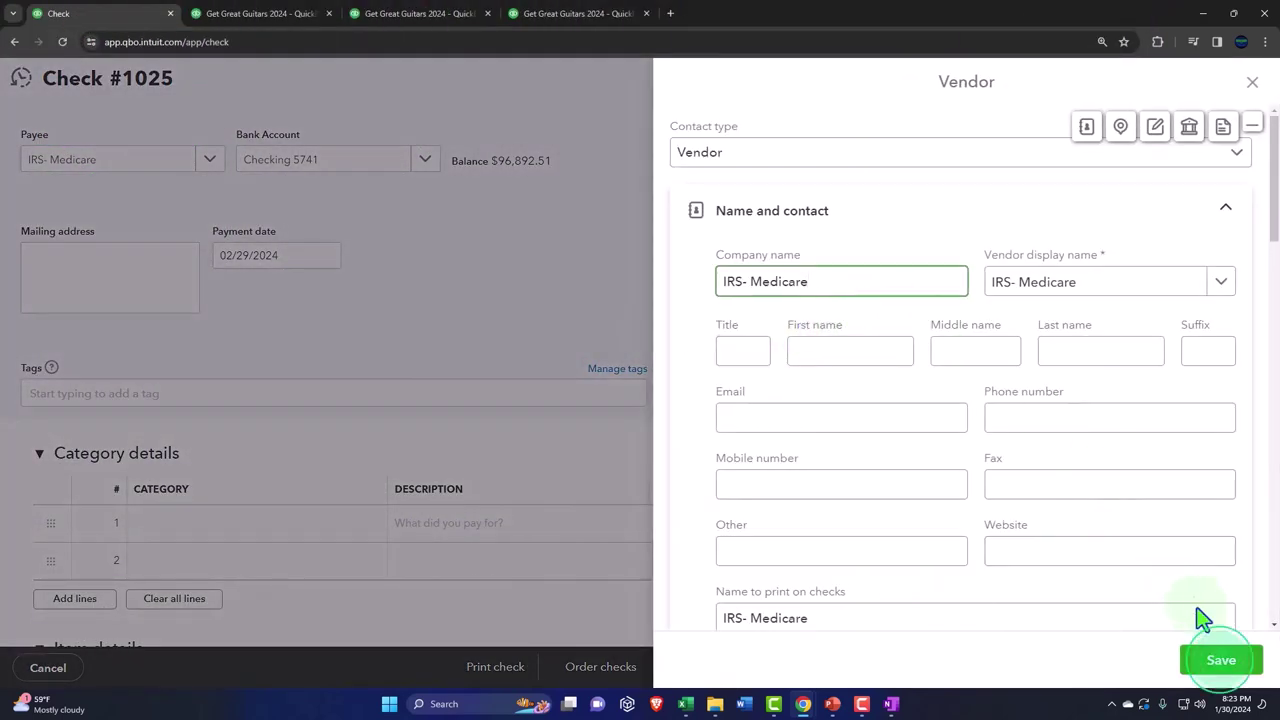
pyautogui.click(1221, 660)
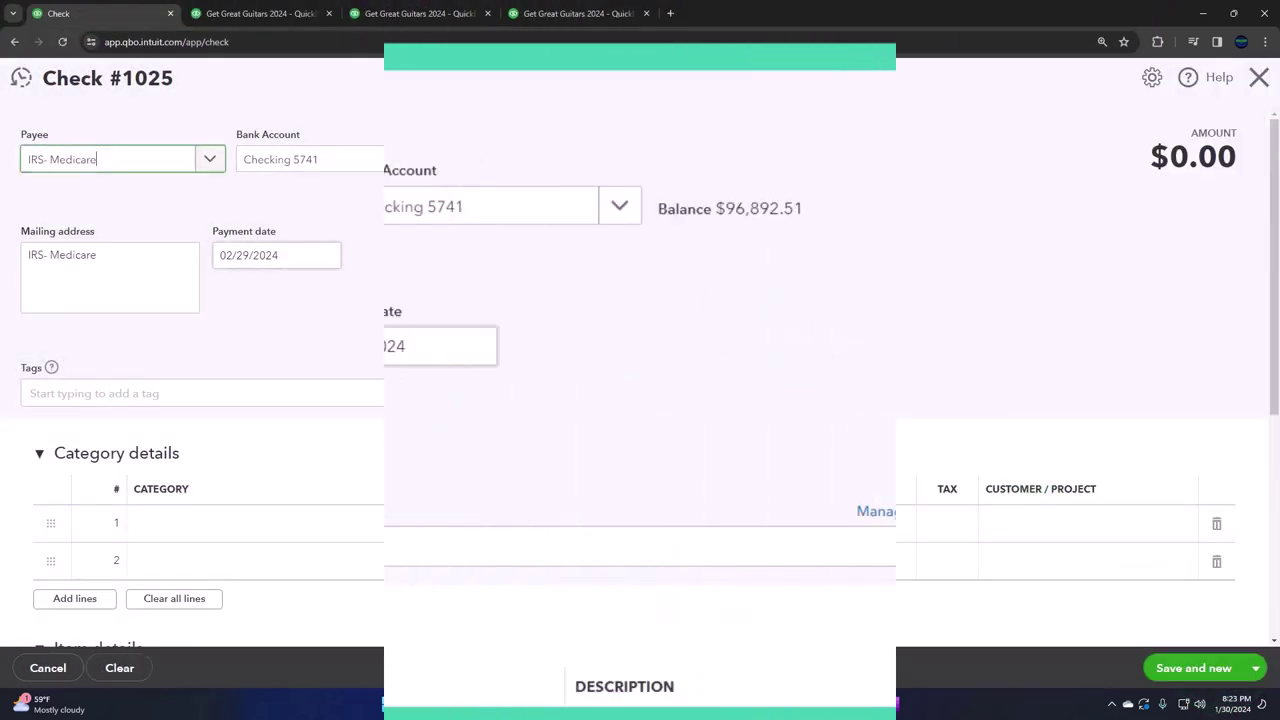
pyautogui.press('Tab')
pyautogui.press('Tab')
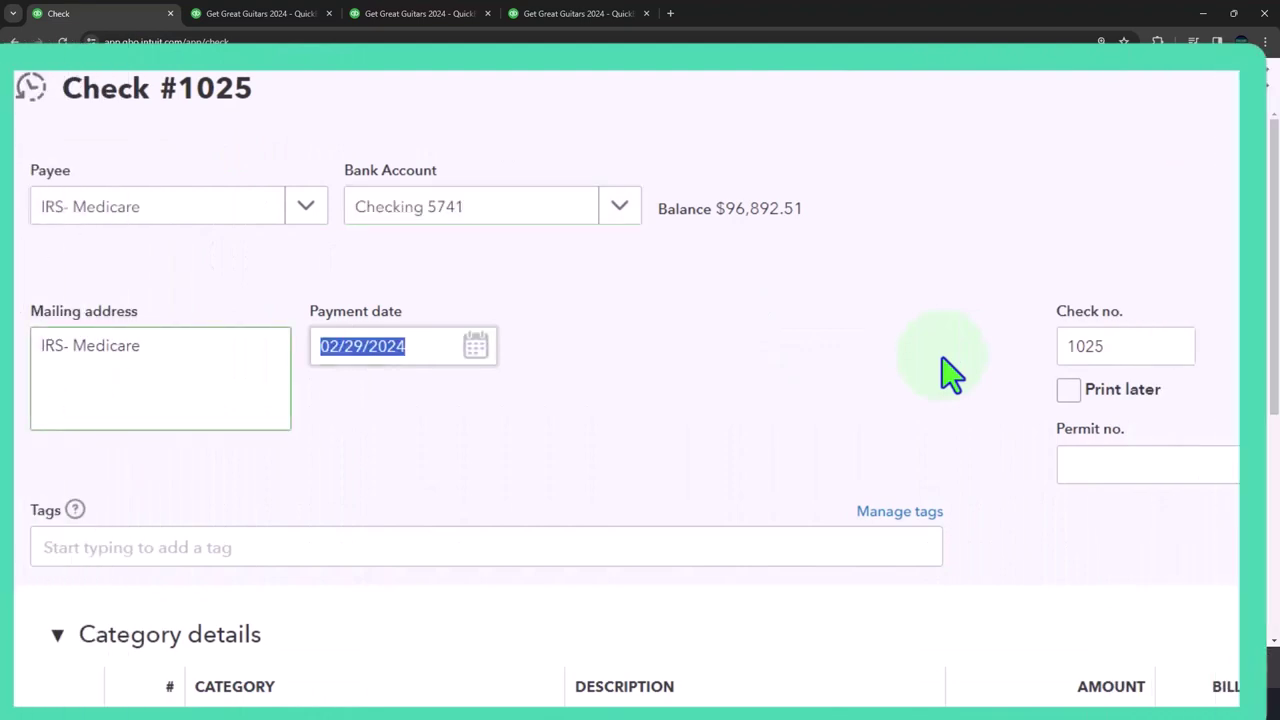
pyautogui.press('Tab')
pyautogui.press('Tab')
pyautogui.press('Tab')
pyautogui.press('Tab')
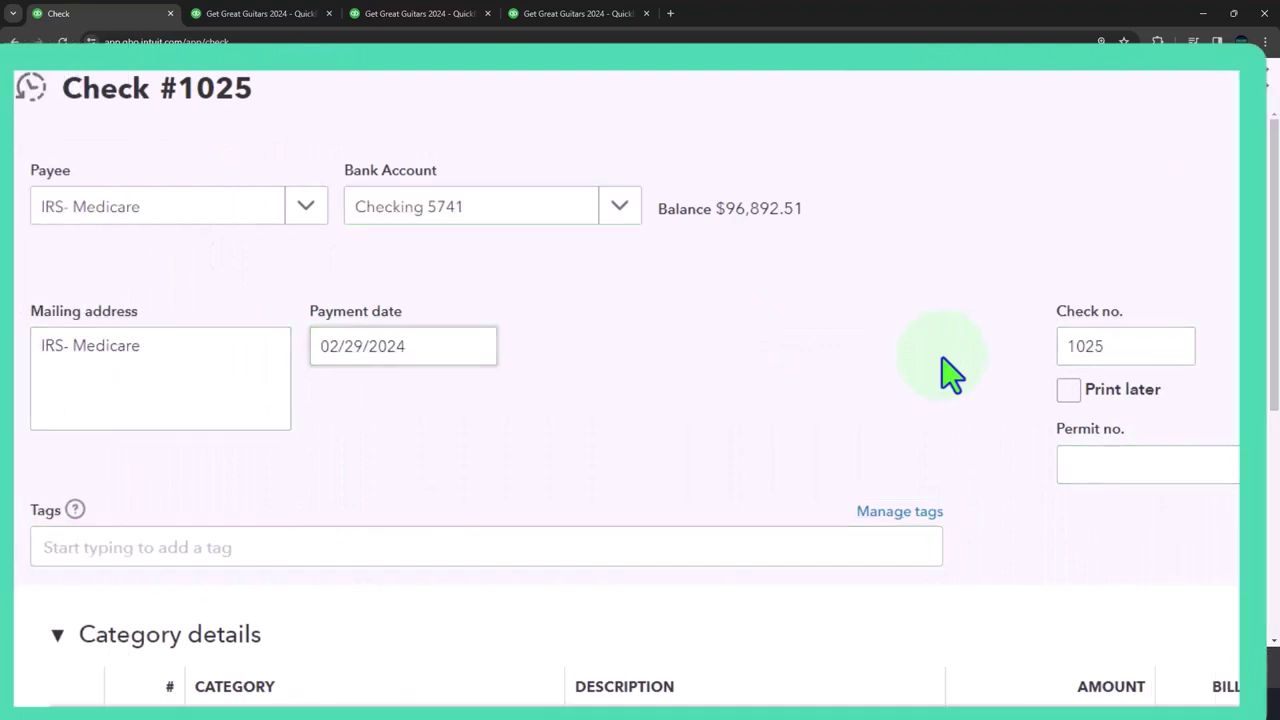
pyautogui.press('Tab')
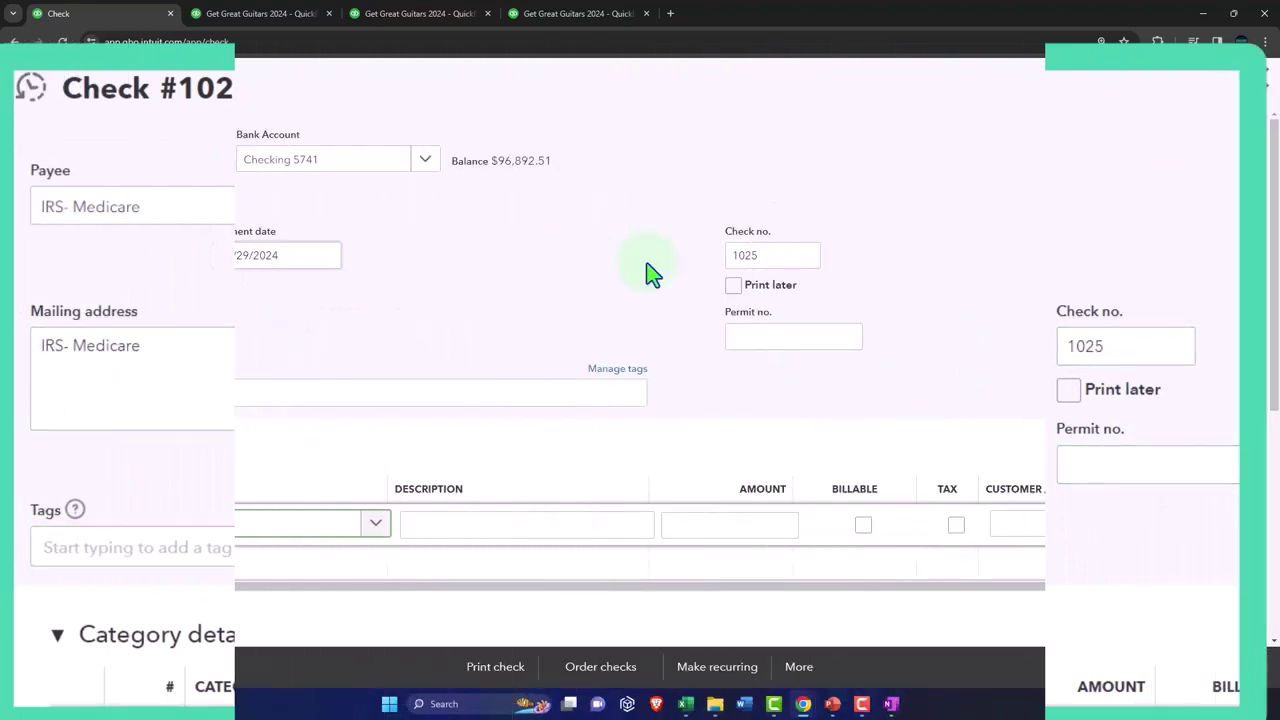
# Step: Charge check #1025's 82.52 to Payroll Liabilities:Payroll Liability Adj
pyautogui.write('Pr')
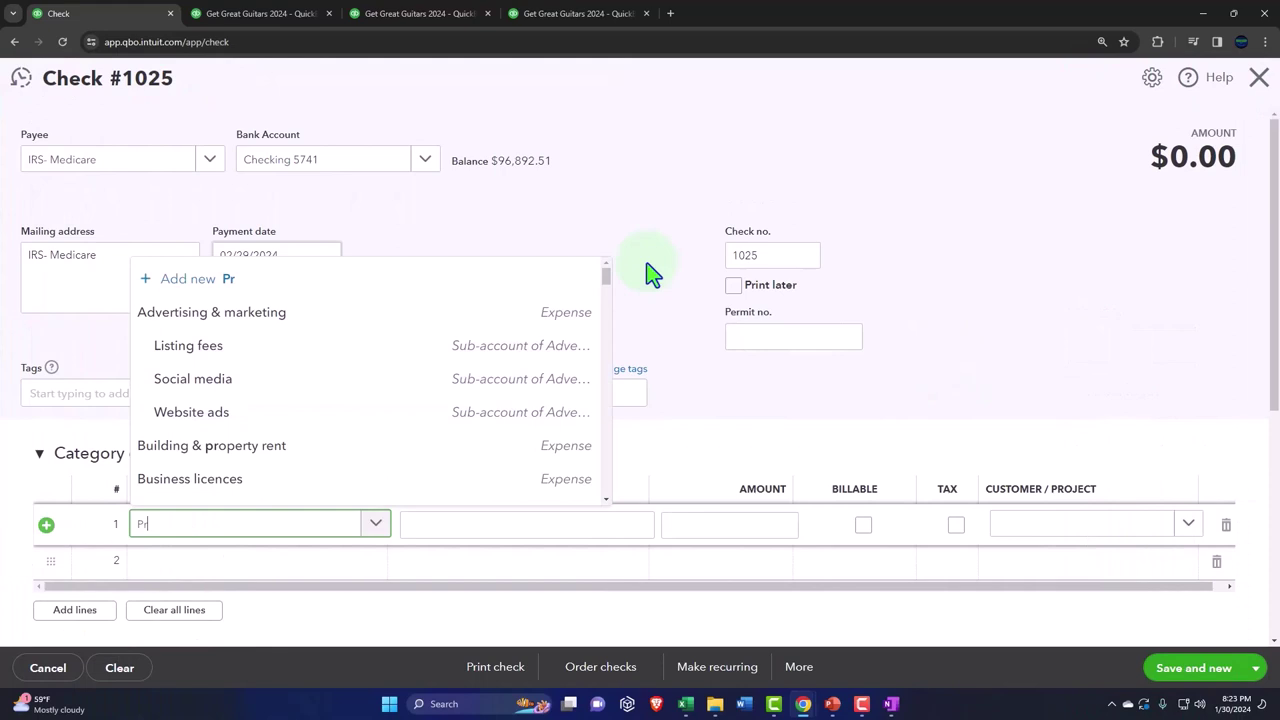
pyautogui.press('BackSpace')
pyautogui.write('ayro')
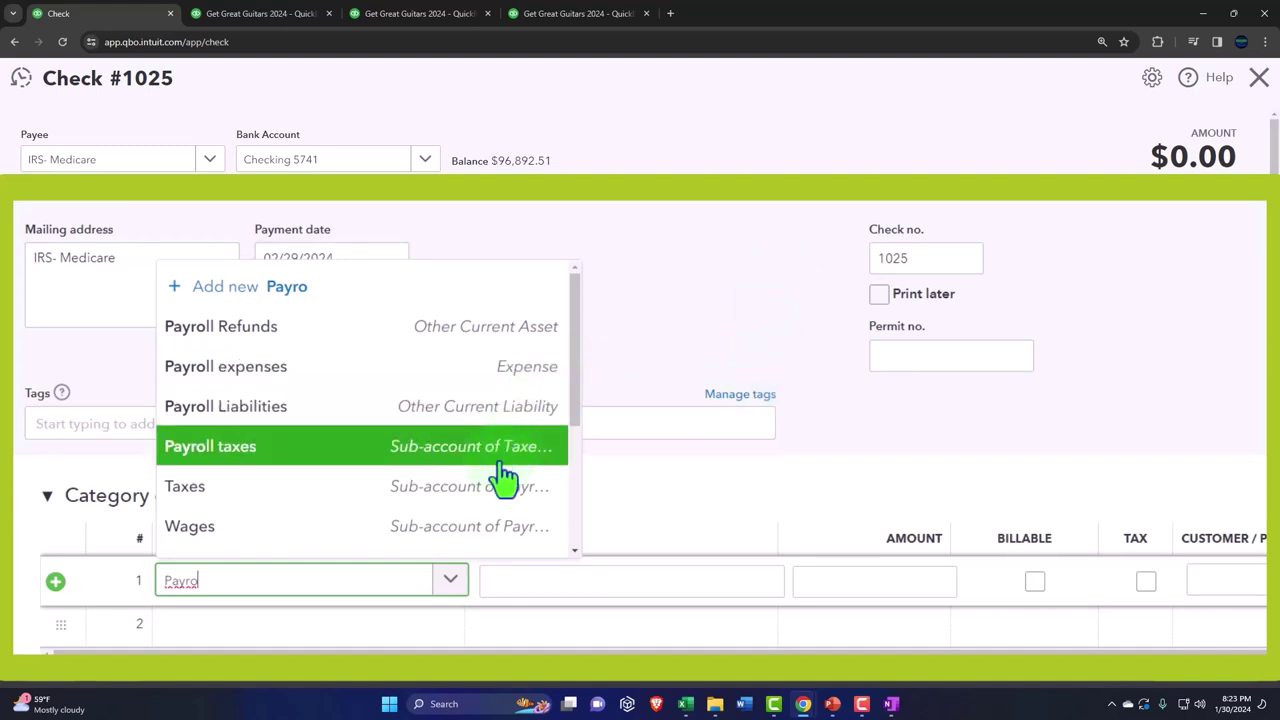
pyautogui.press('BackSpace')
pyautogui.press('BackSpace')
pyautogui.write('roll l')
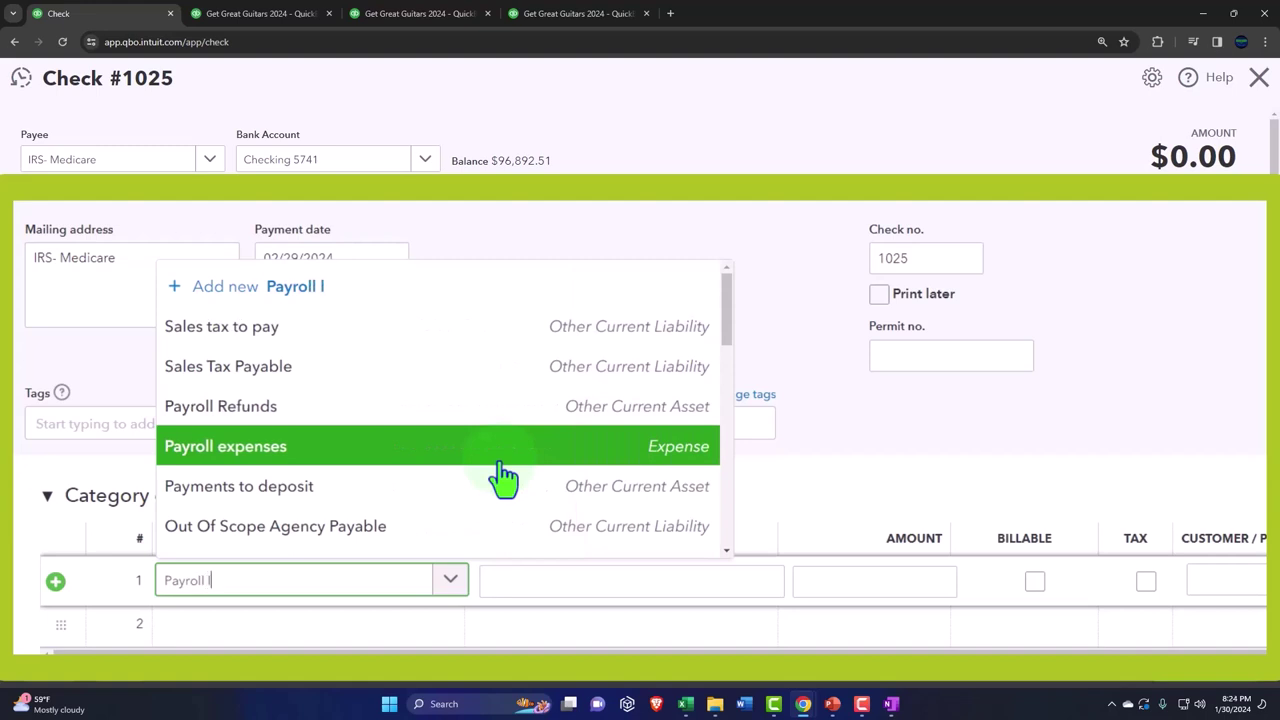
pyautogui.write('iabi')
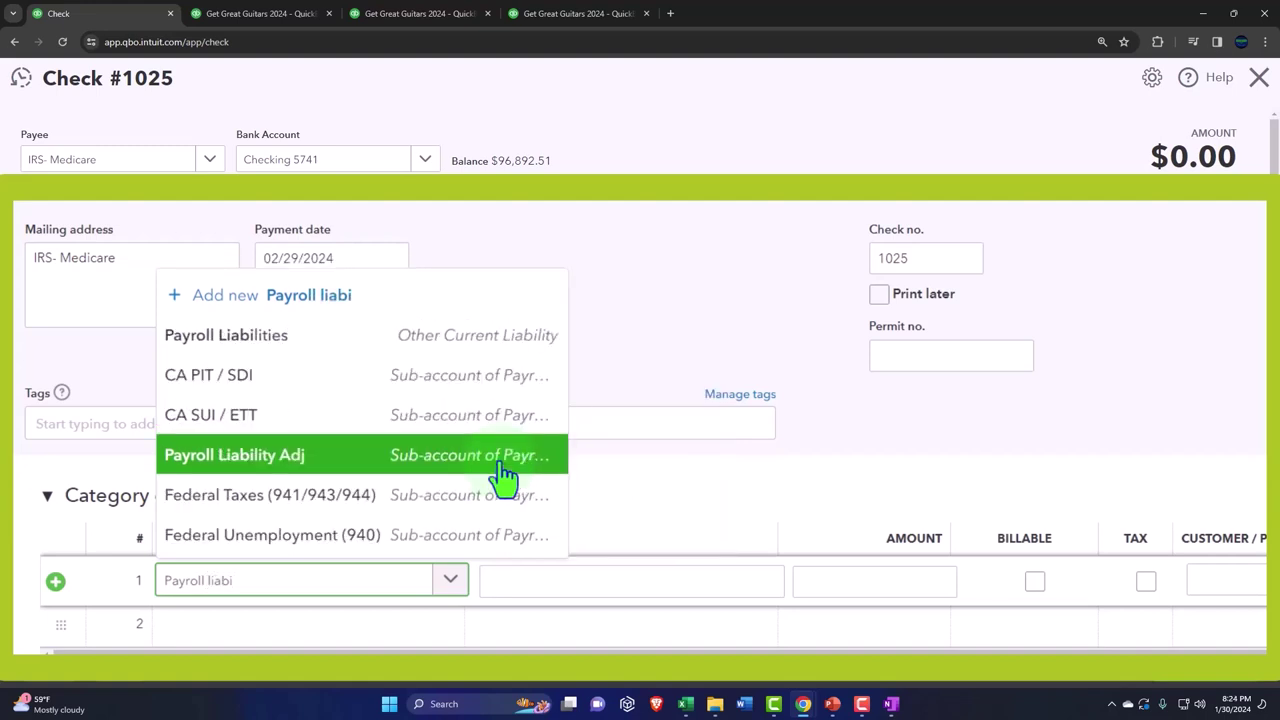
pyautogui.click(326, 460)
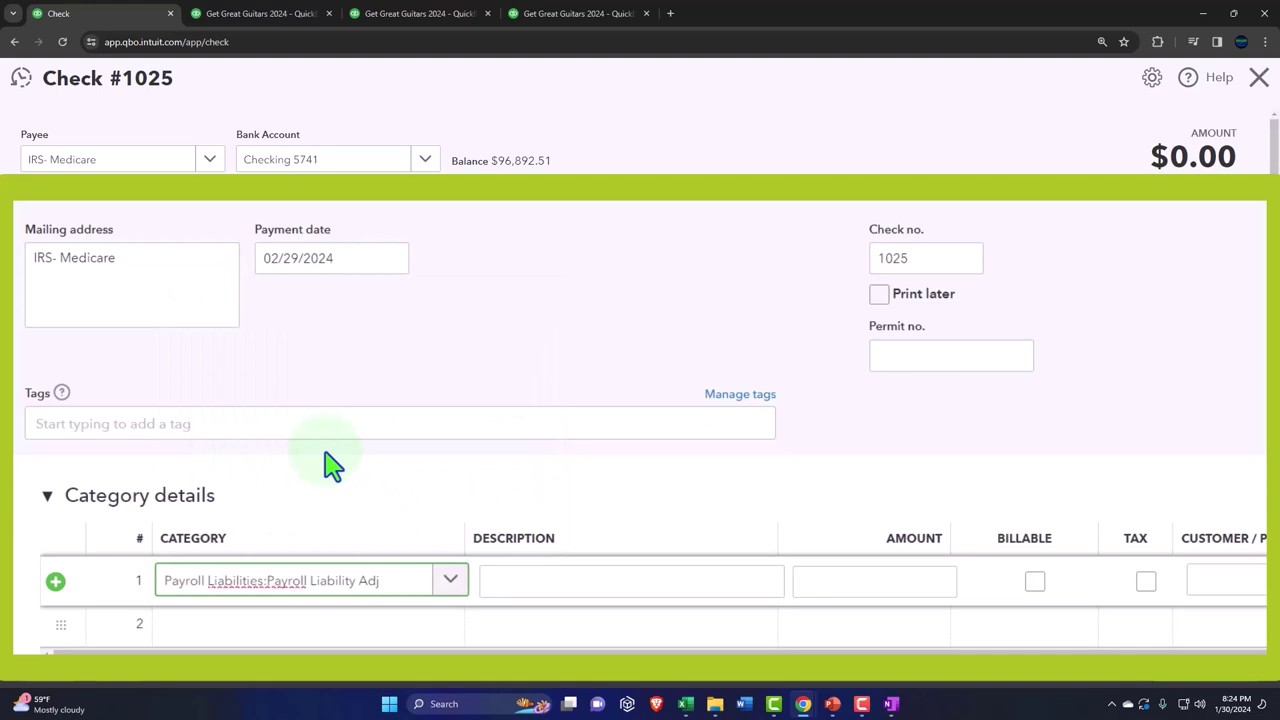
pyautogui.press('Tab')
pyautogui.press('Tab')
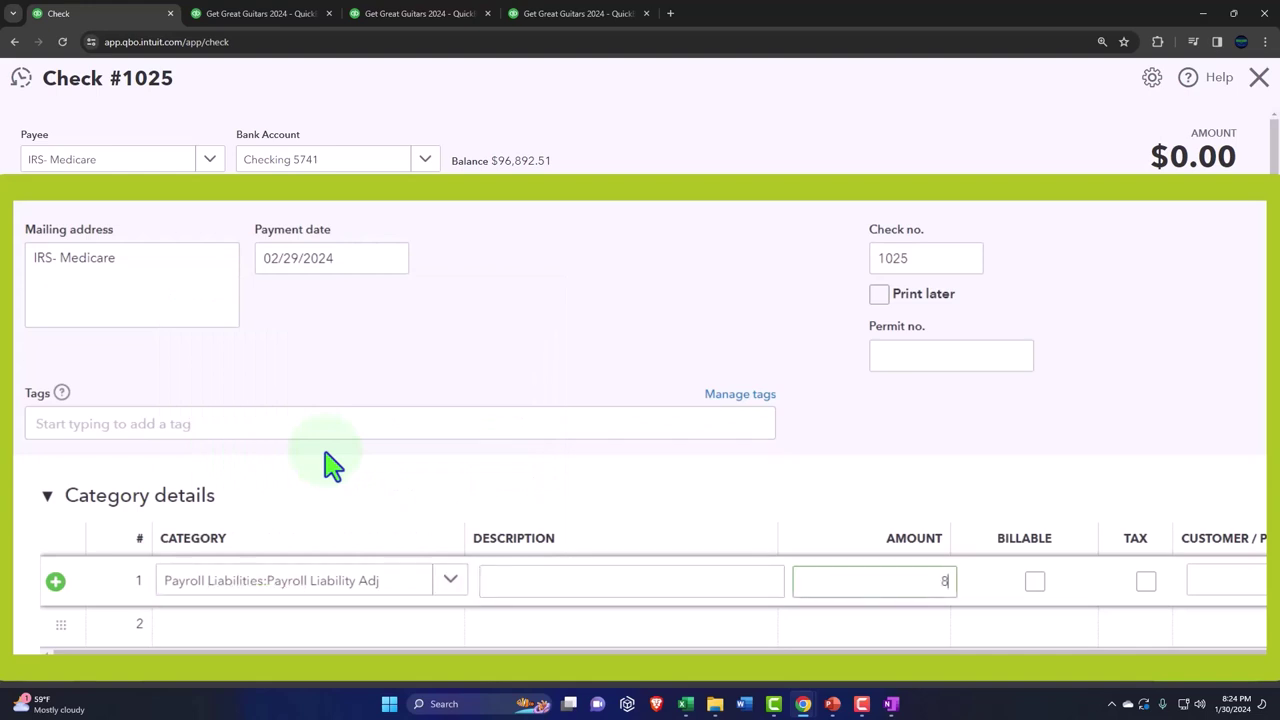
pyautogui.write('82.52')
pyautogui.press('Tab')
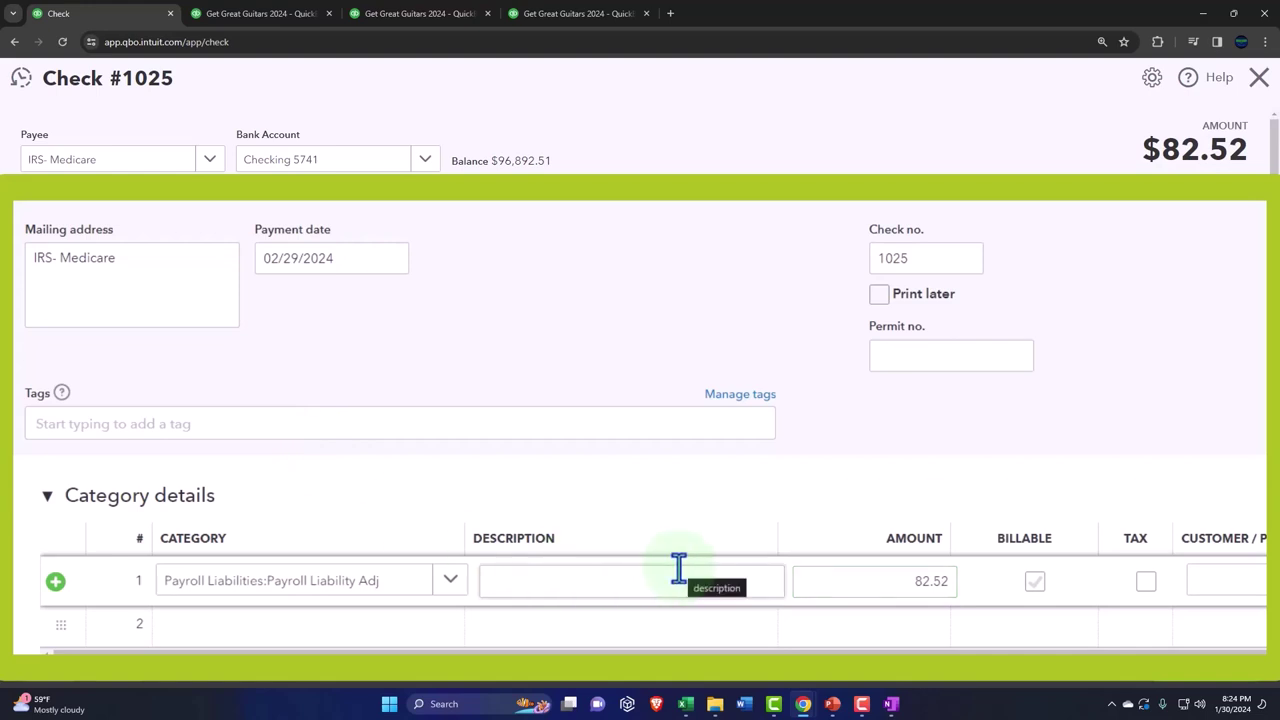
# Step: Save check #1025 and start a blank check #1026
pyautogui.scroll(-1, 679, 568)
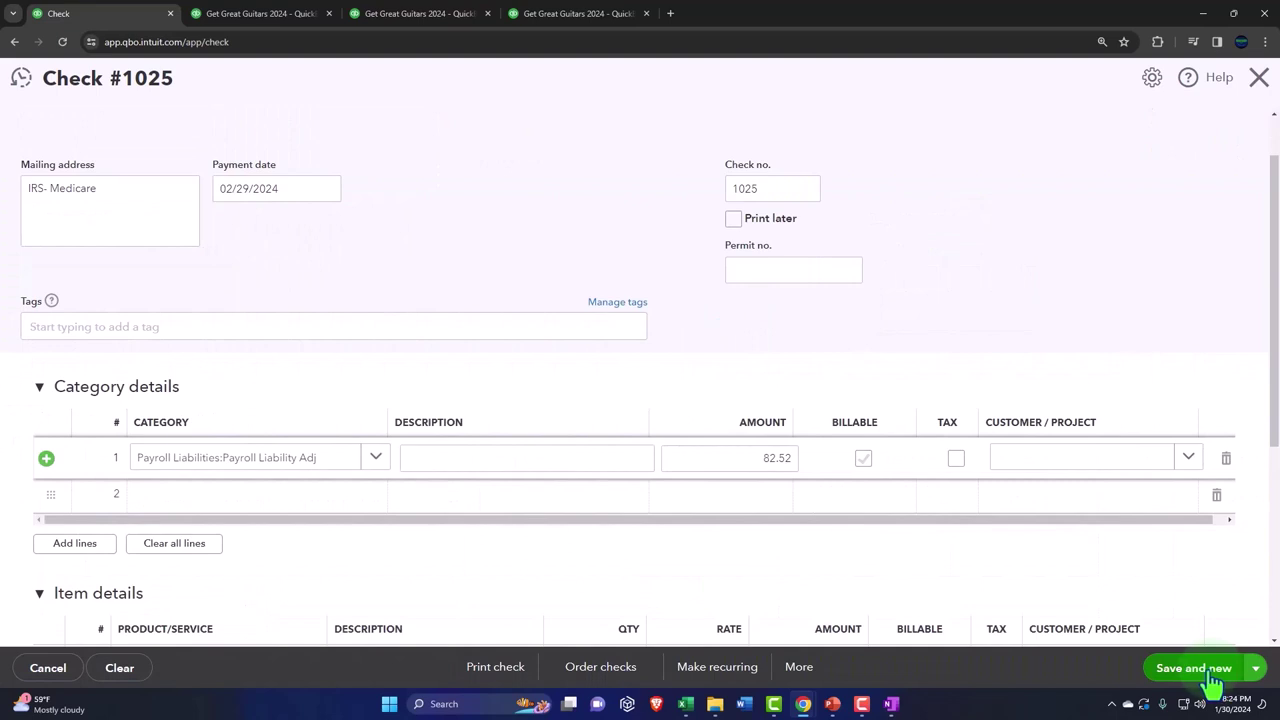
pyautogui.click(1210, 676)
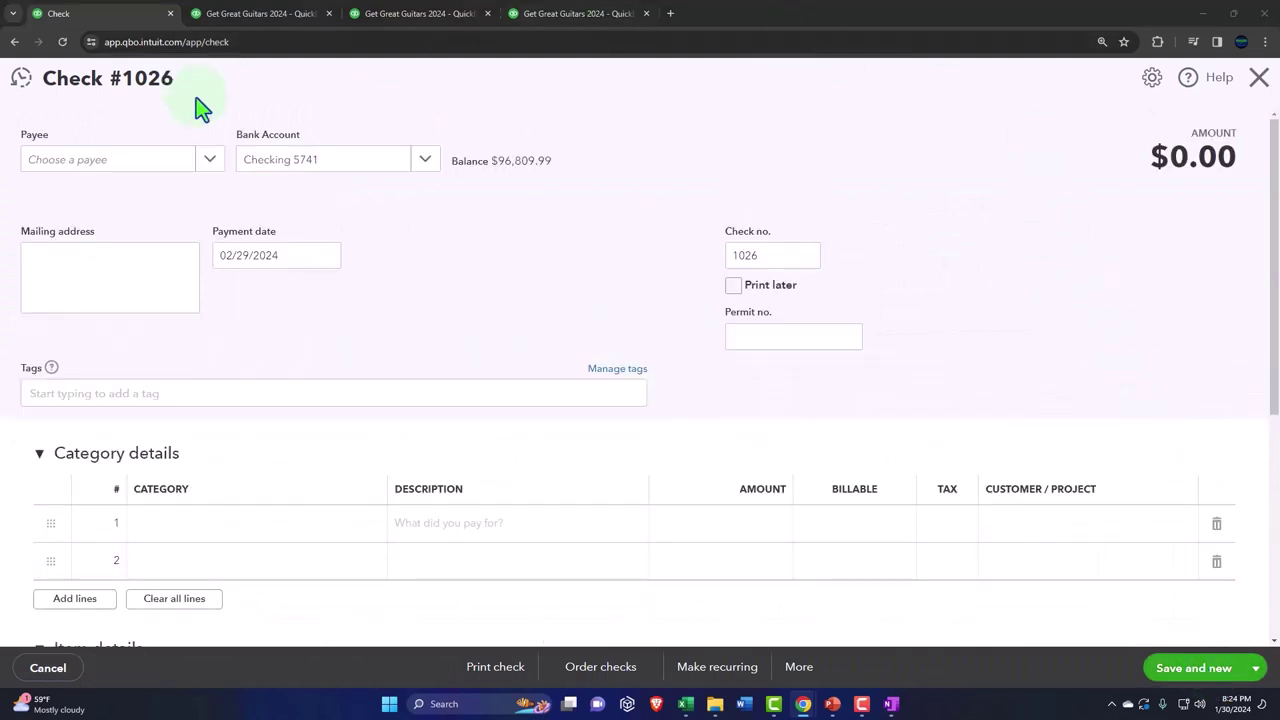
pyautogui.click(88, 160)
# Step: Make IRS Social Security the payee of check #1026, adding it as a new vendor
pyautogui.write('IRS')
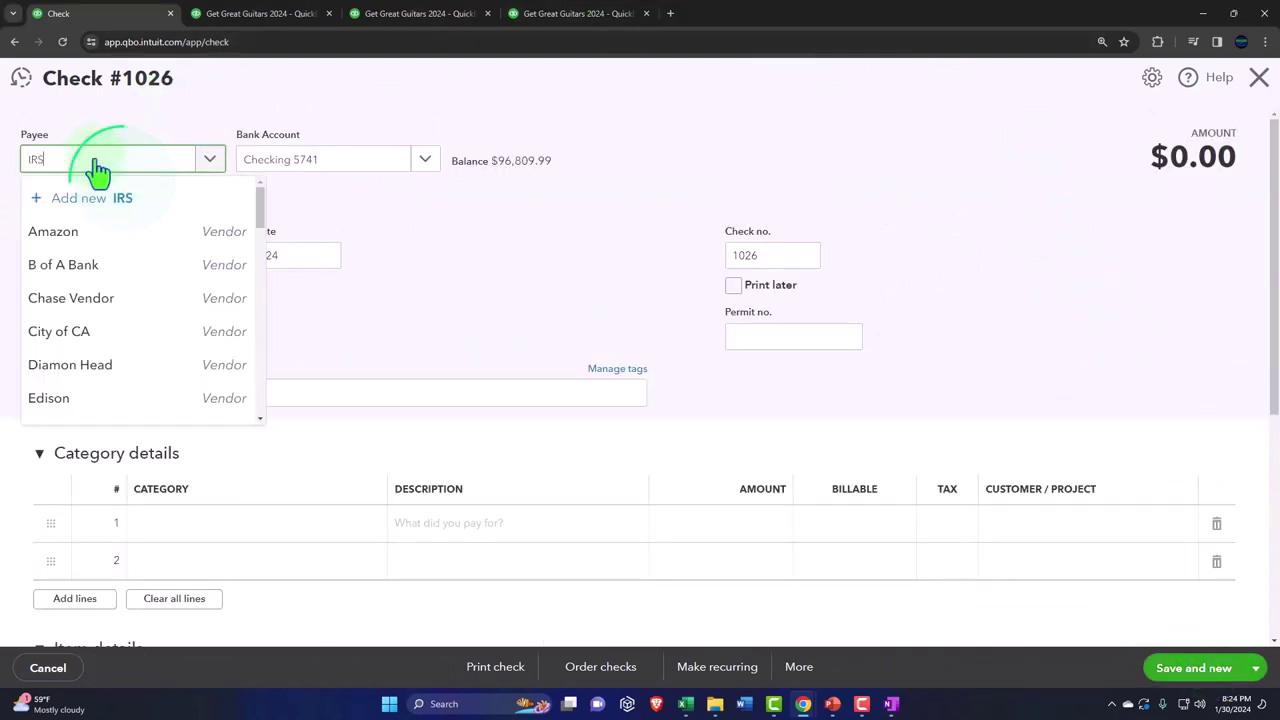
pyautogui.write(' Social Se')
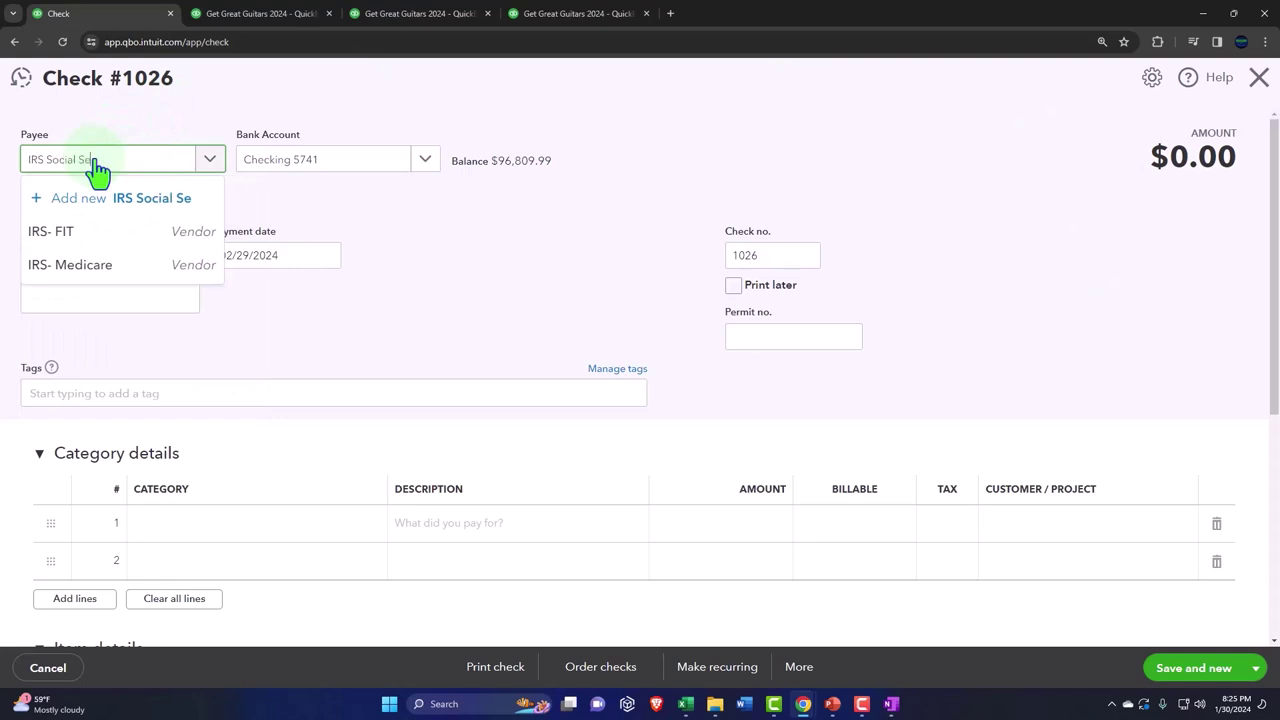
pyautogui.write('curity')
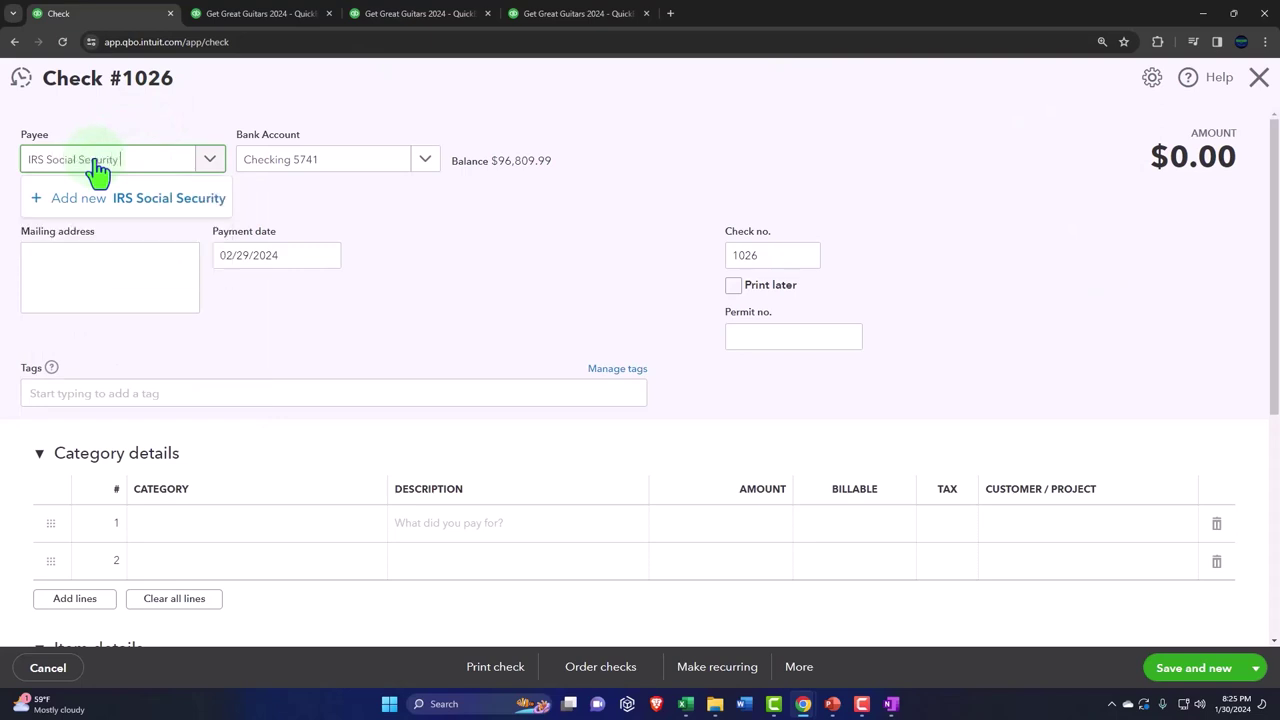
pyautogui.click(130, 196)
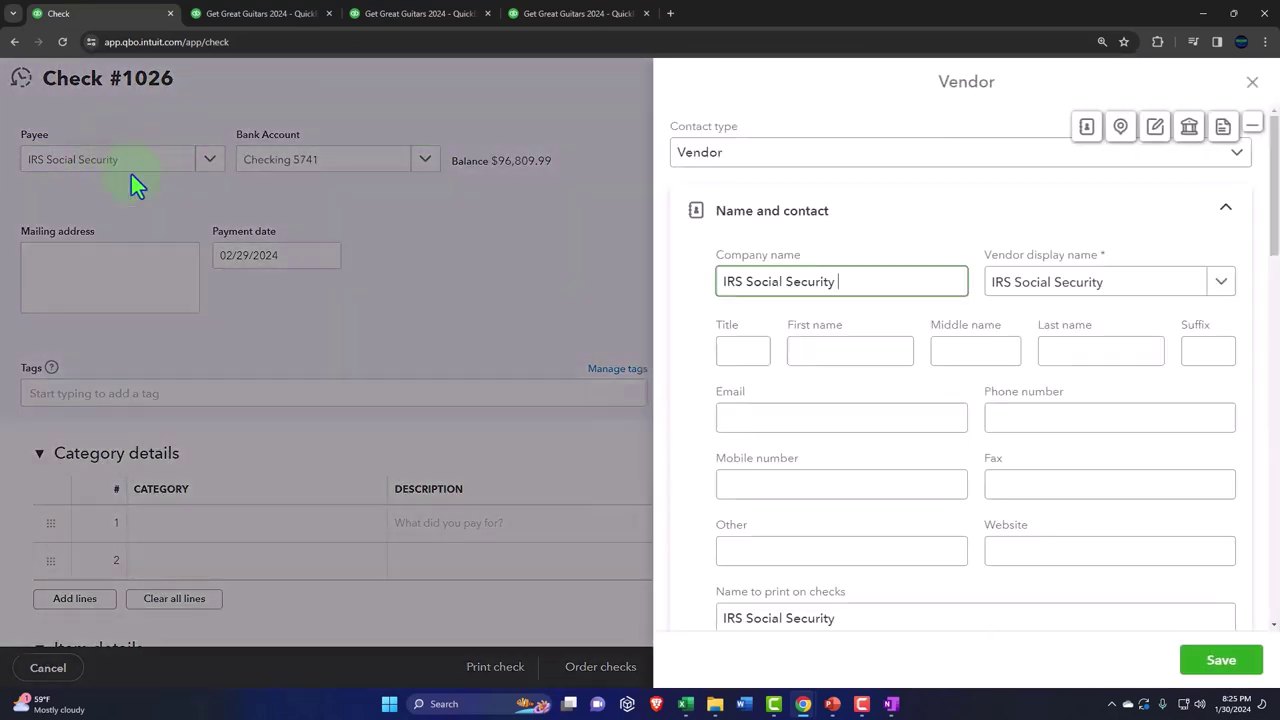
pyautogui.click(1228, 660)
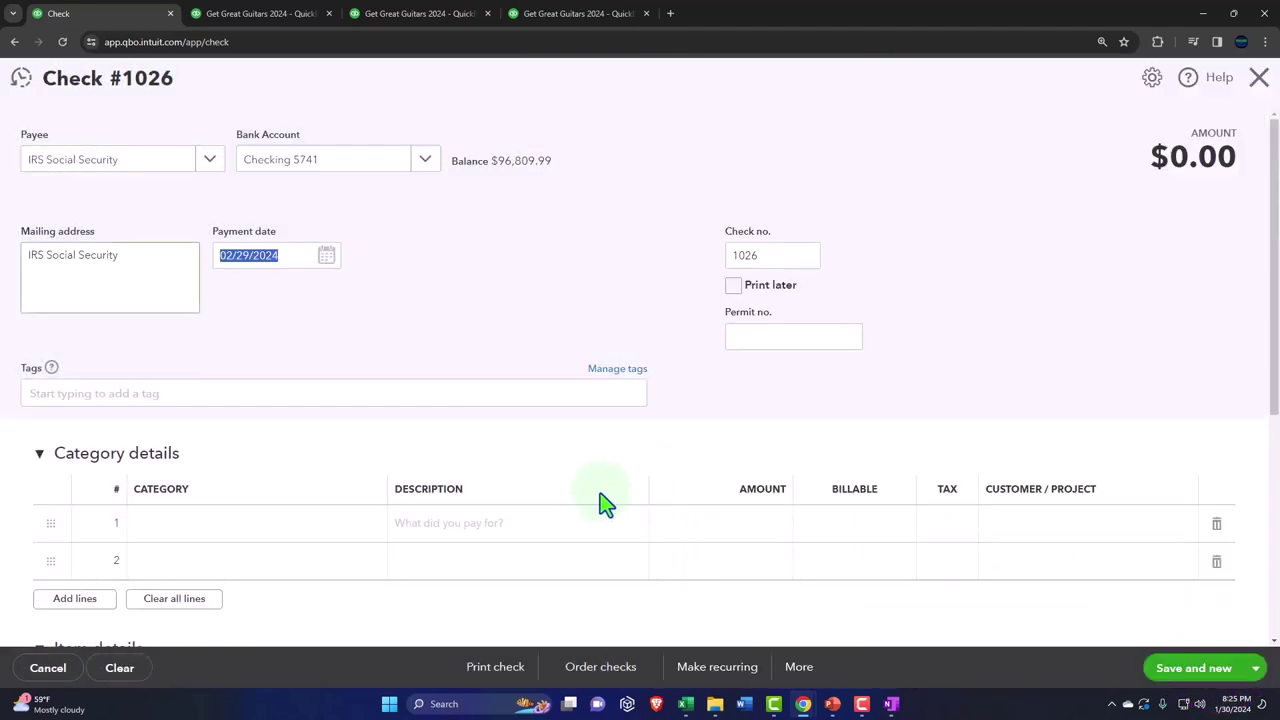
# Step: Charge $865.94 to Payroll expenses:Taxes:Payroll Tax Adj and save and close the check
pyautogui.click(186, 538)
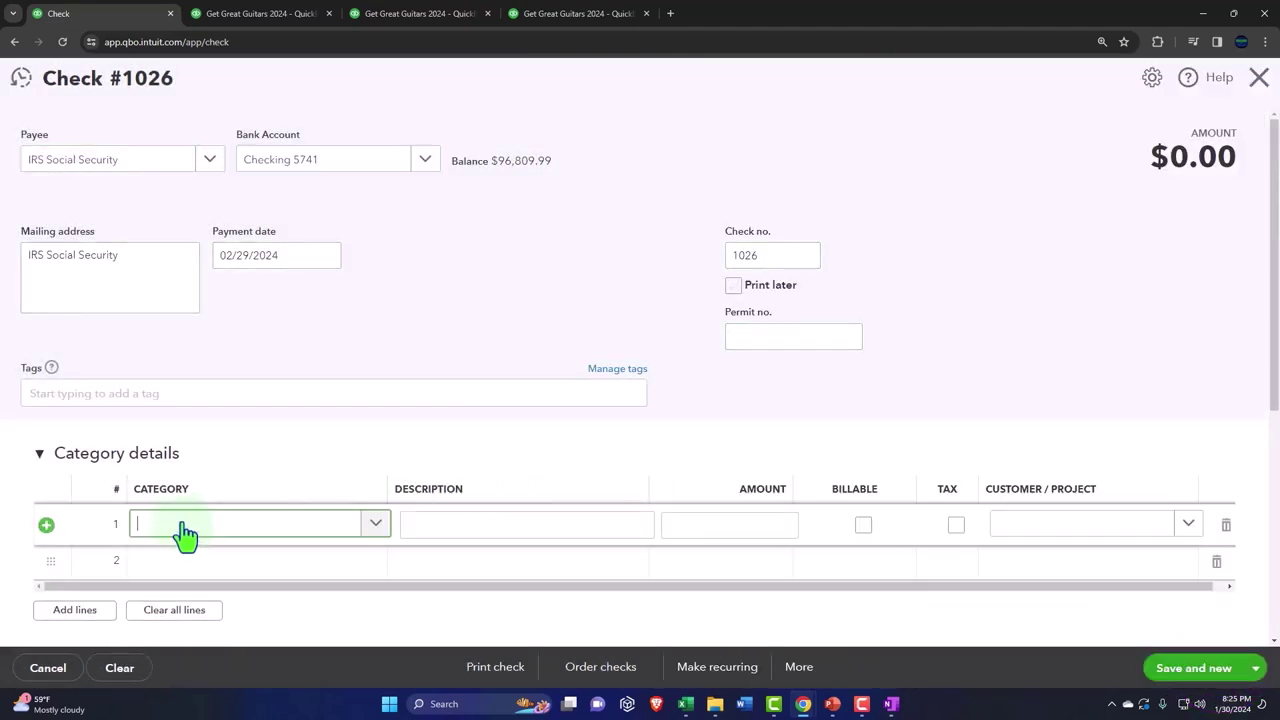
pyautogui.write('Payroll tax')
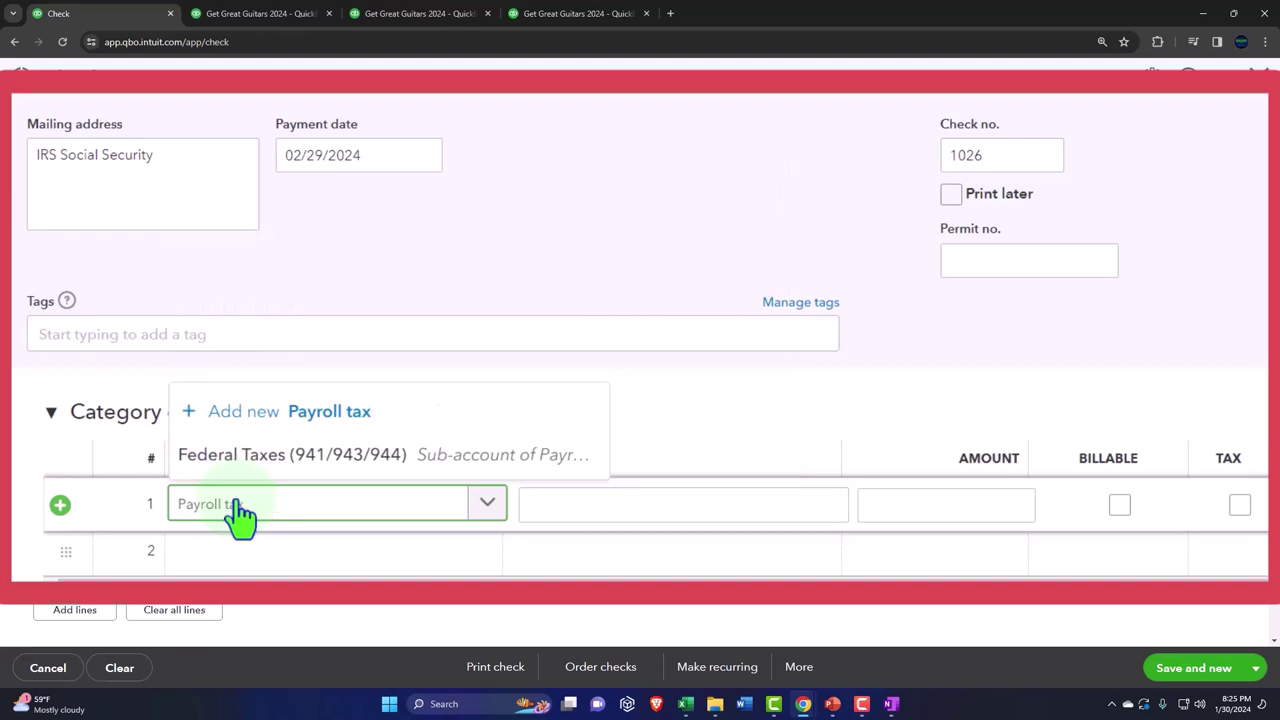
pyautogui.click(354, 418)
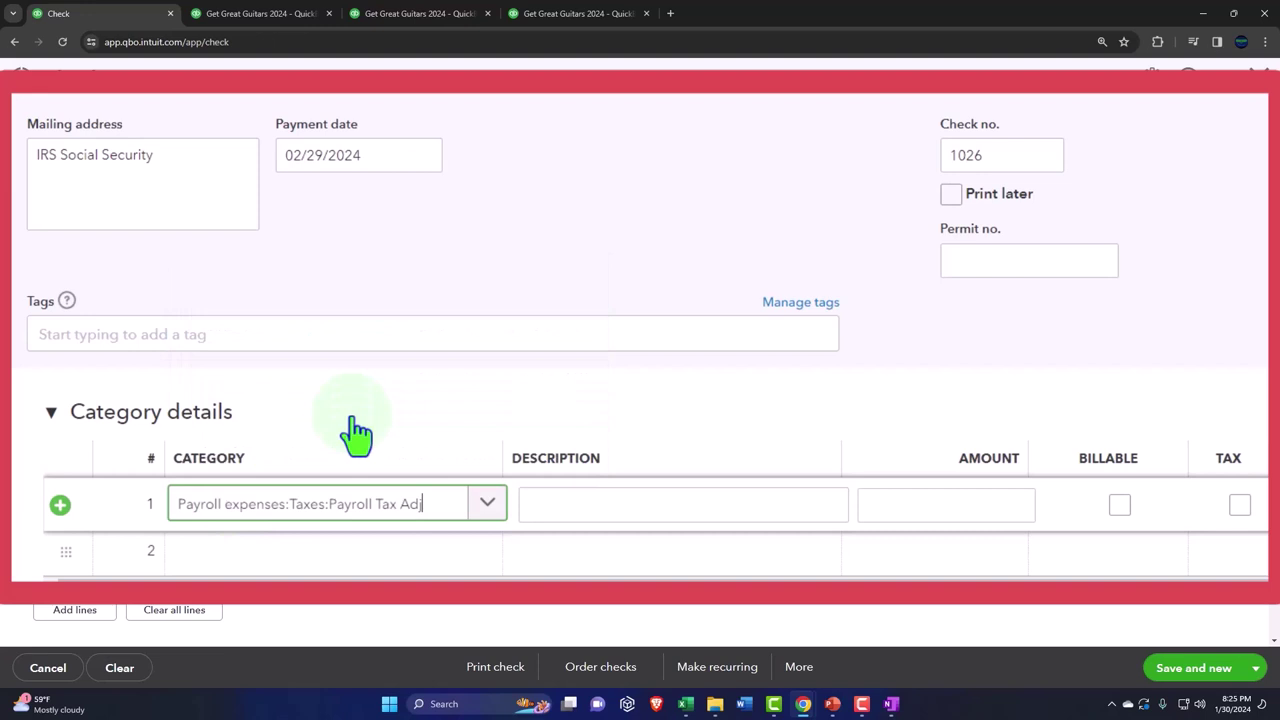
pyautogui.press('Tab')
pyautogui.press('Tab')
pyautogui.press('Tab')
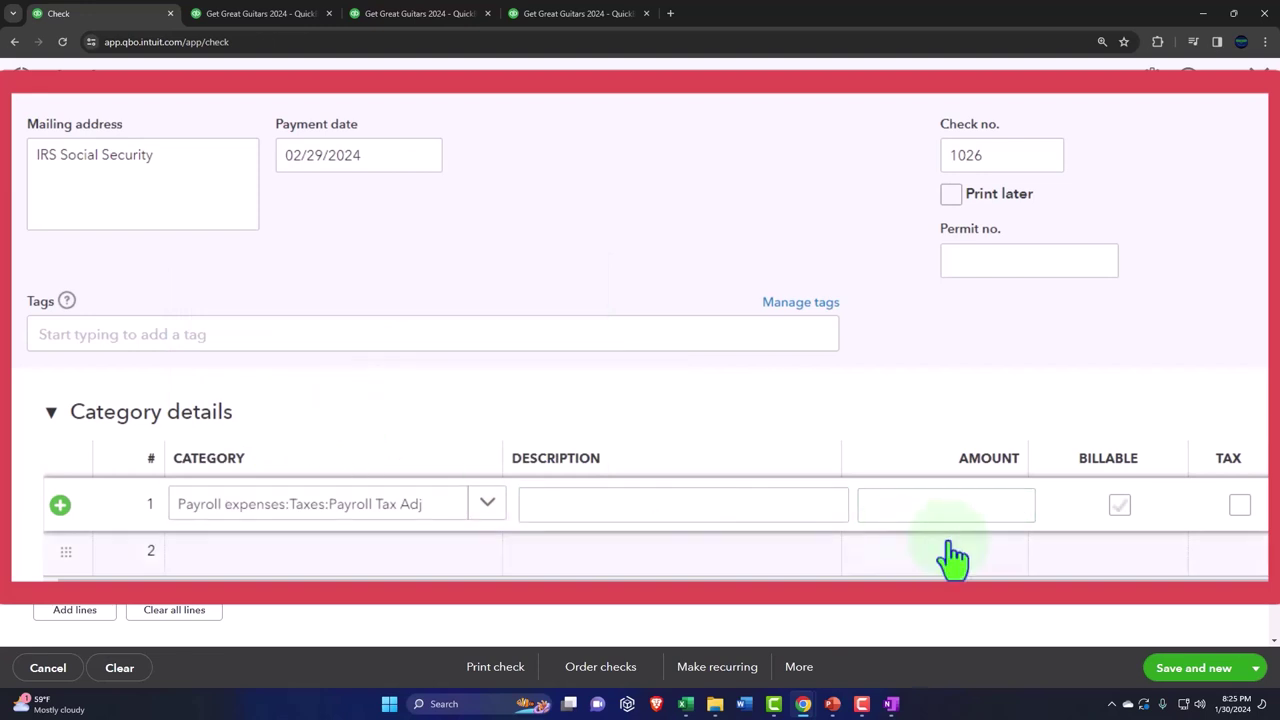
pyautogui.click(978, 507)
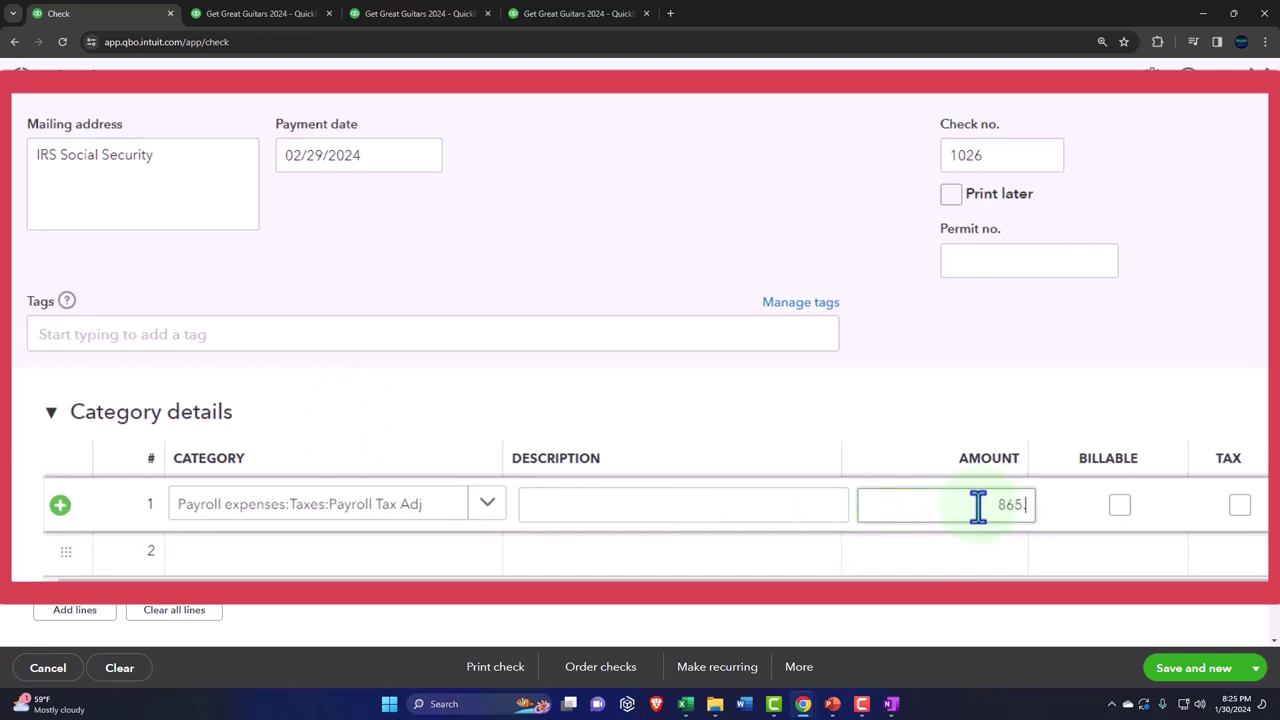
pyautogui.press('Tab')
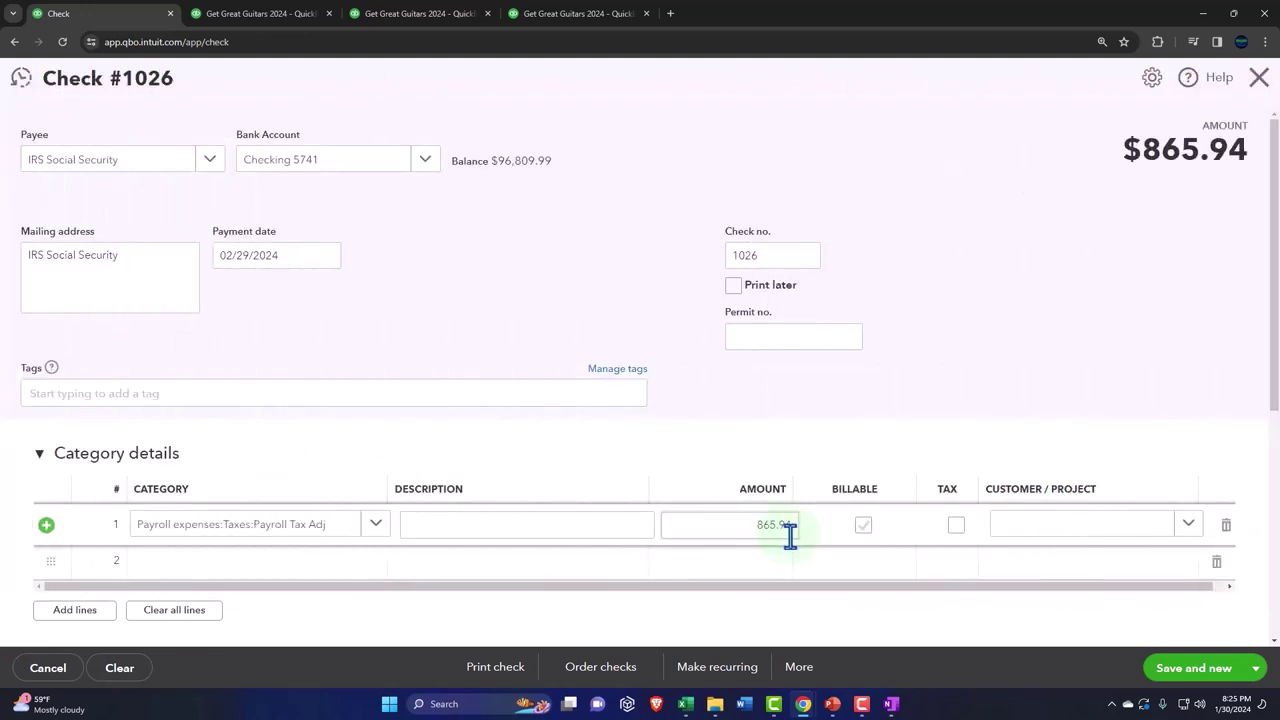
pyautogui.click(1255, 668)
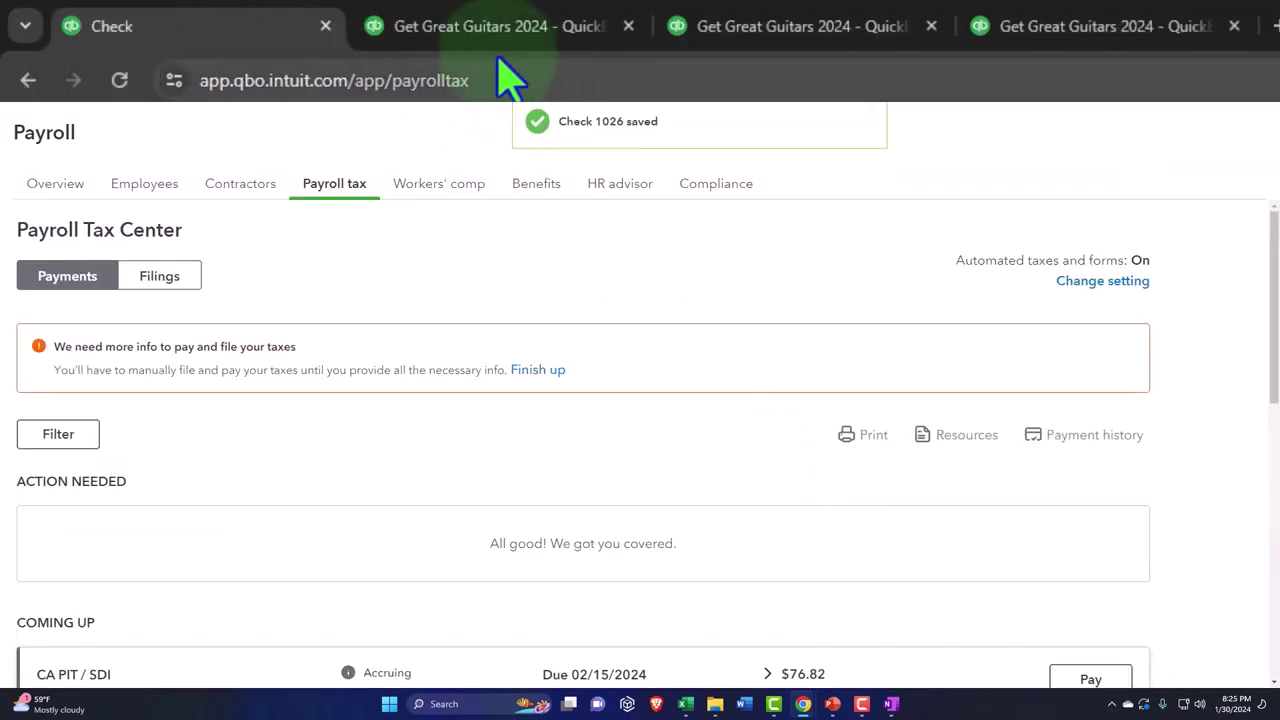
# Step: Rerun and enlarge the Balance Sheet, showing February Payroll Liability Adj at -1,730.51
pyautogui.click(456, 30)
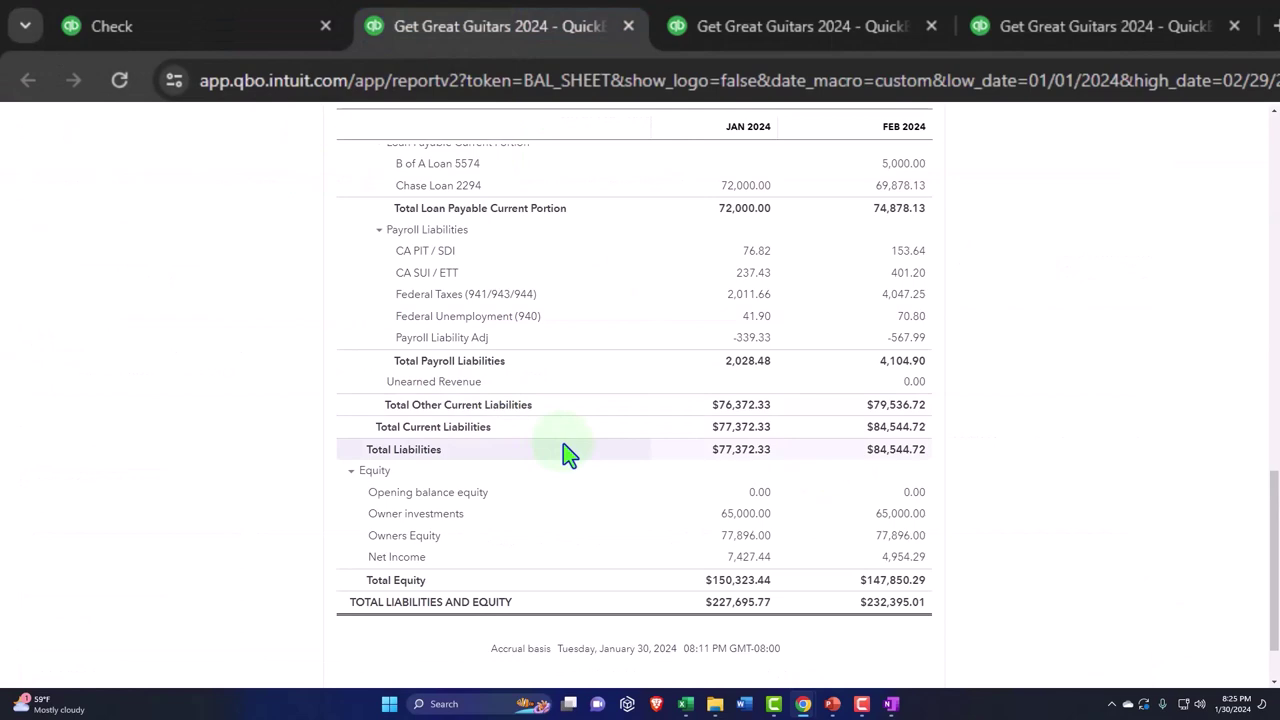
pyautogui.scroll(10, 563, 443)
pyautogui.scroll(3, 633, 434)
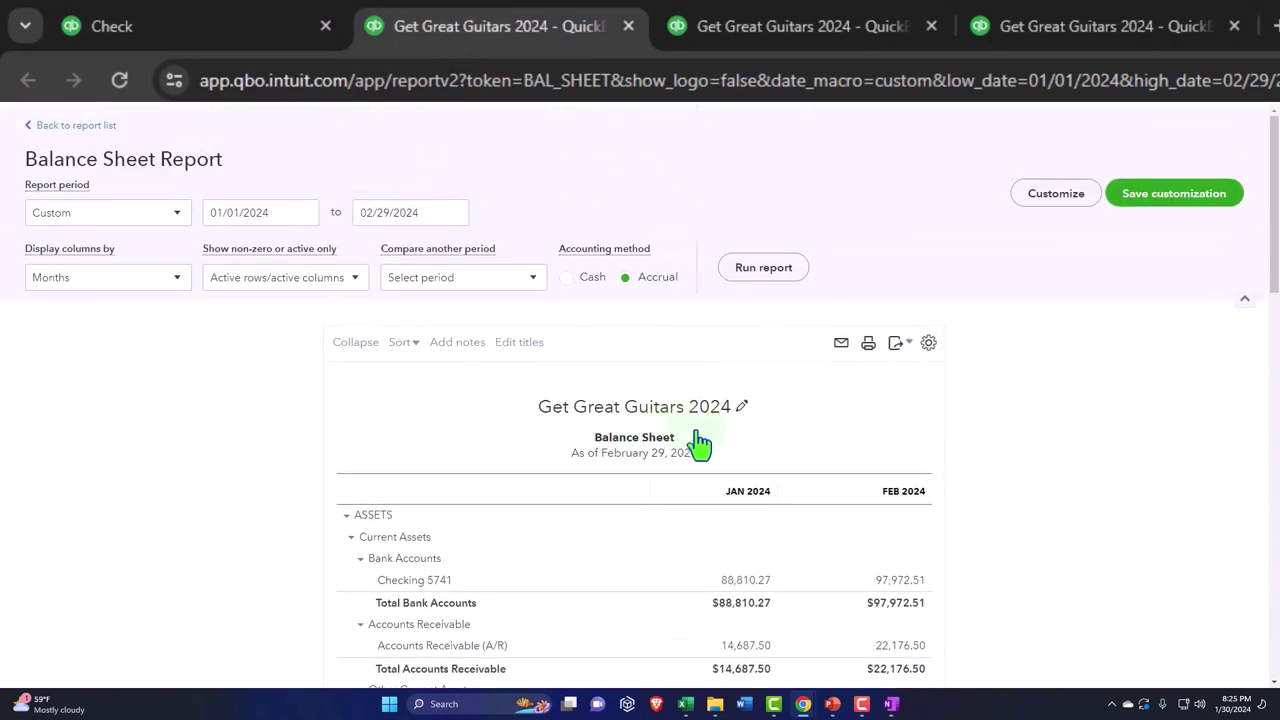
pyautogui.click(764, 268)
pyautogui.scroll(-3, 766, 286)
pyautogui.hotkey('ctrl', '+')
pyautogui.hotkey('ctrl', '+')
pyautogui.hotkey('ctrl', '+')
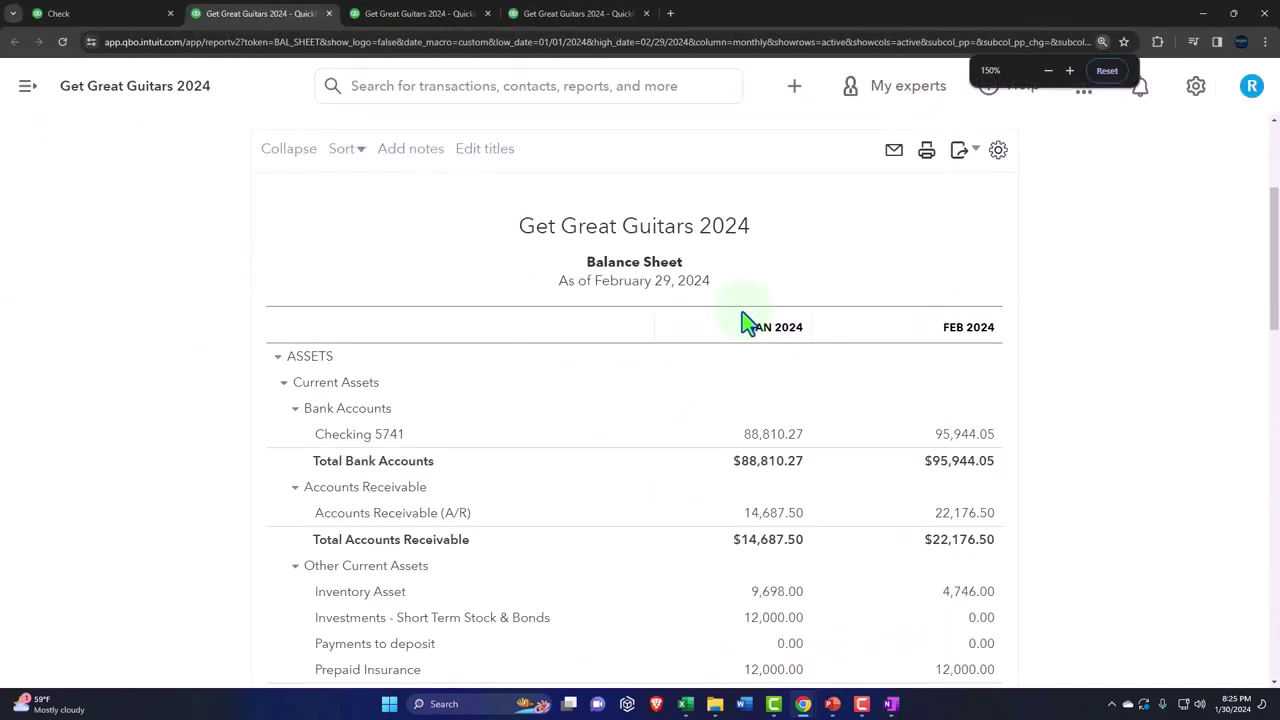
pyautogui.scroll(-2, 743, 320)
pyautogui.scroll(-3, 743, 333)
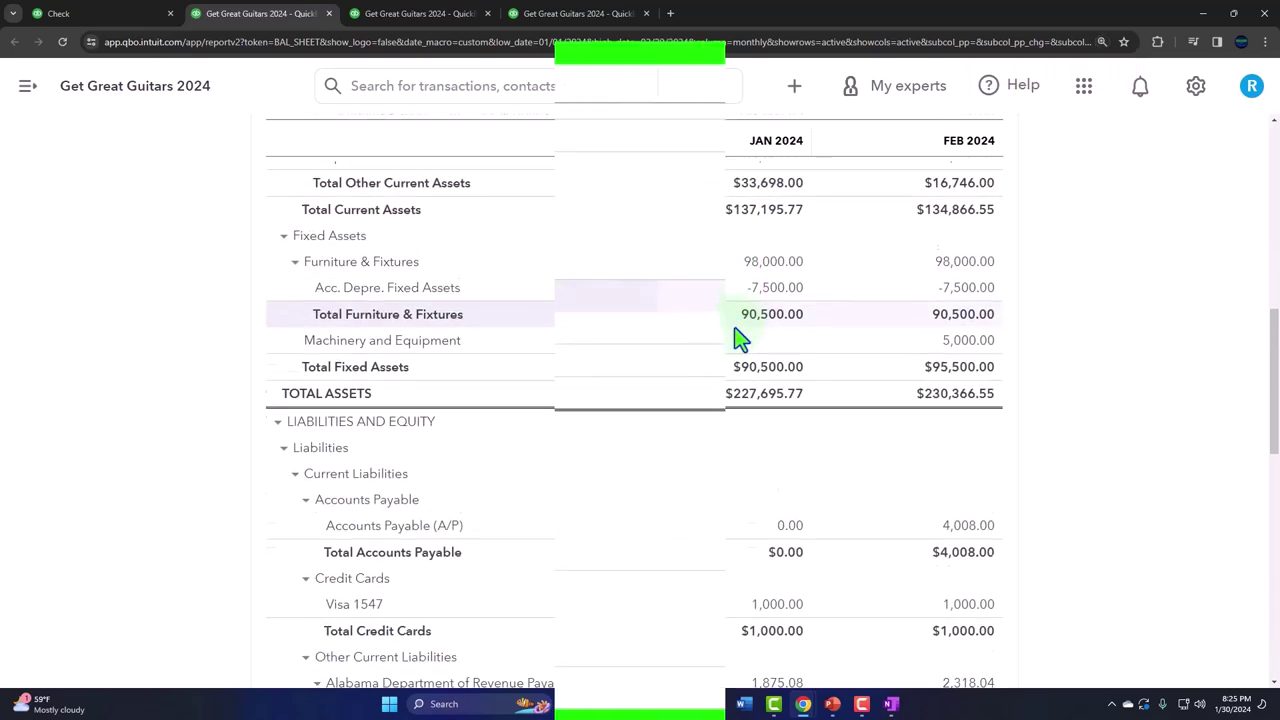
pyautogui.scroll(-5, 754, 311)
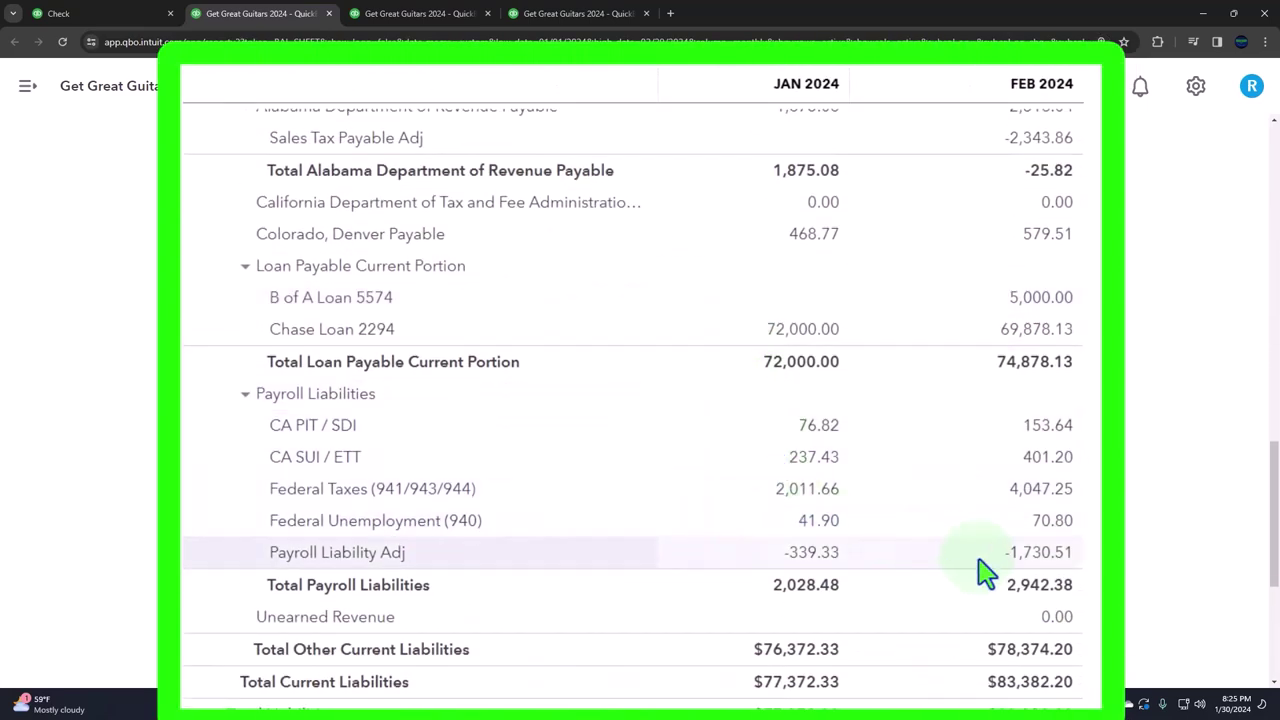
pyautogui.click(1026, 552)
pyautogui.click(826, 440)
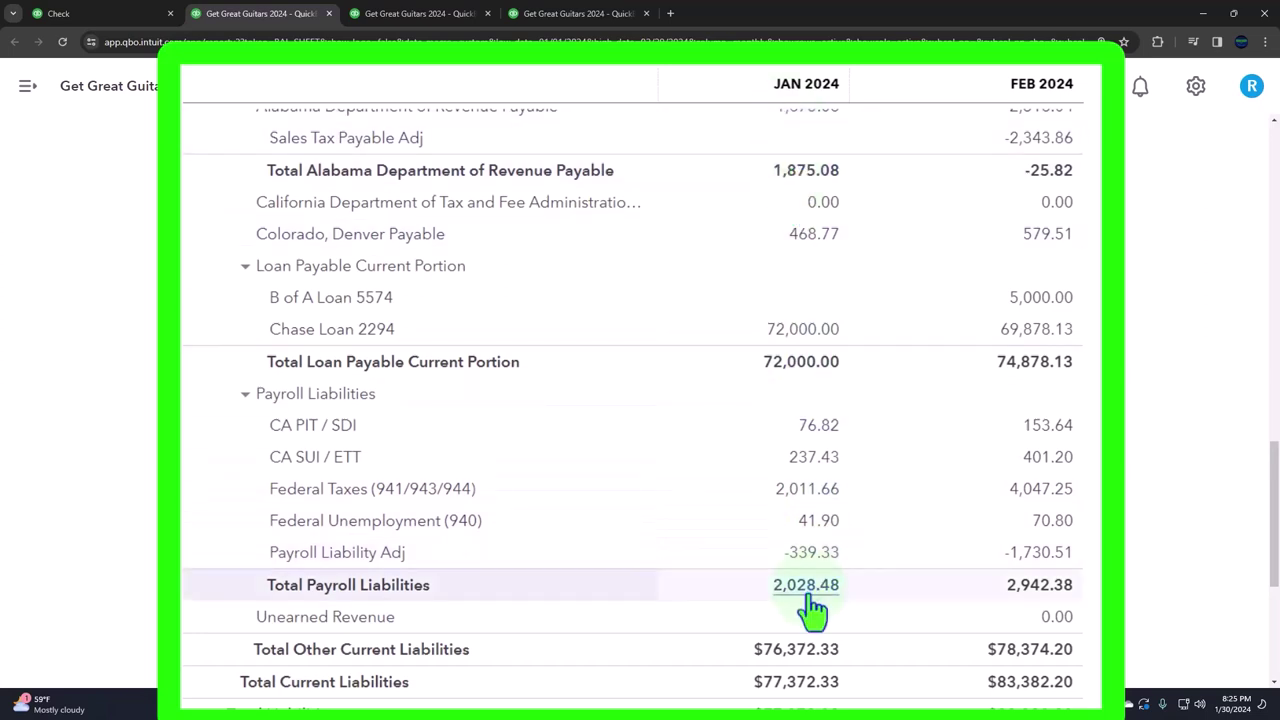
pyautogui.click(1018, 556)
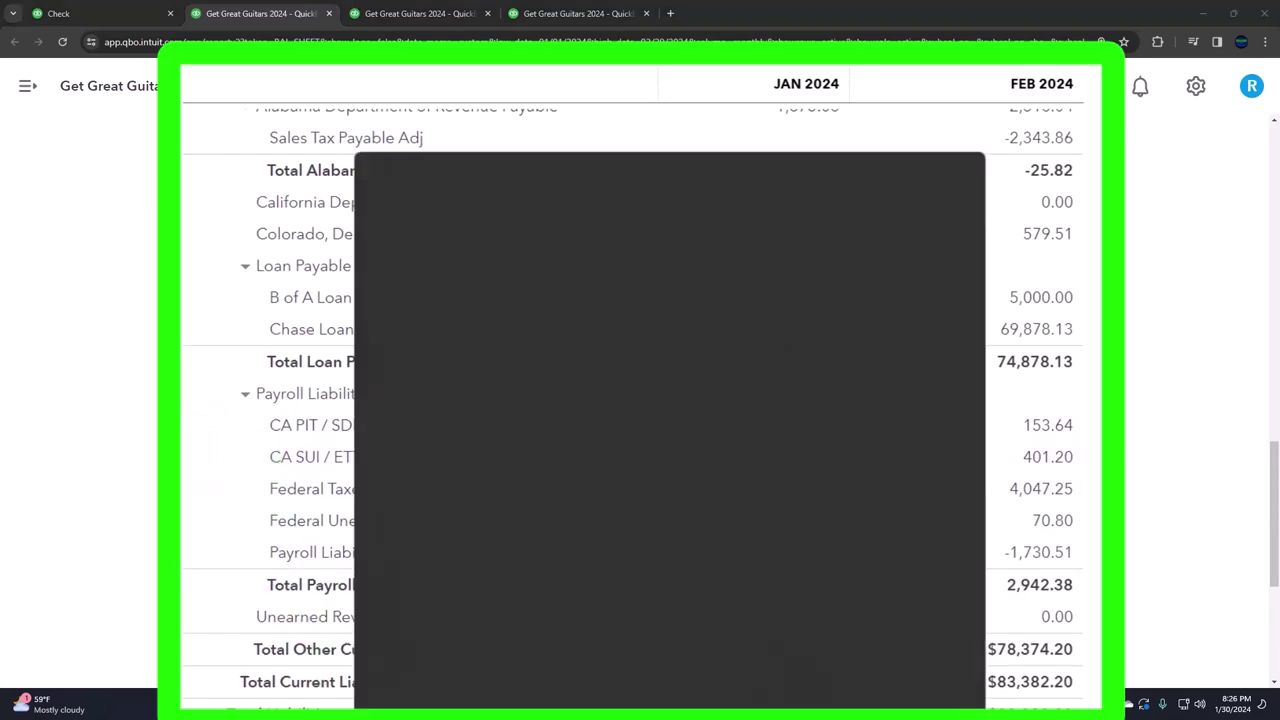
# Step: Open a calculator, keep it always on top, and place it beside the report
pyautogui.press('super')
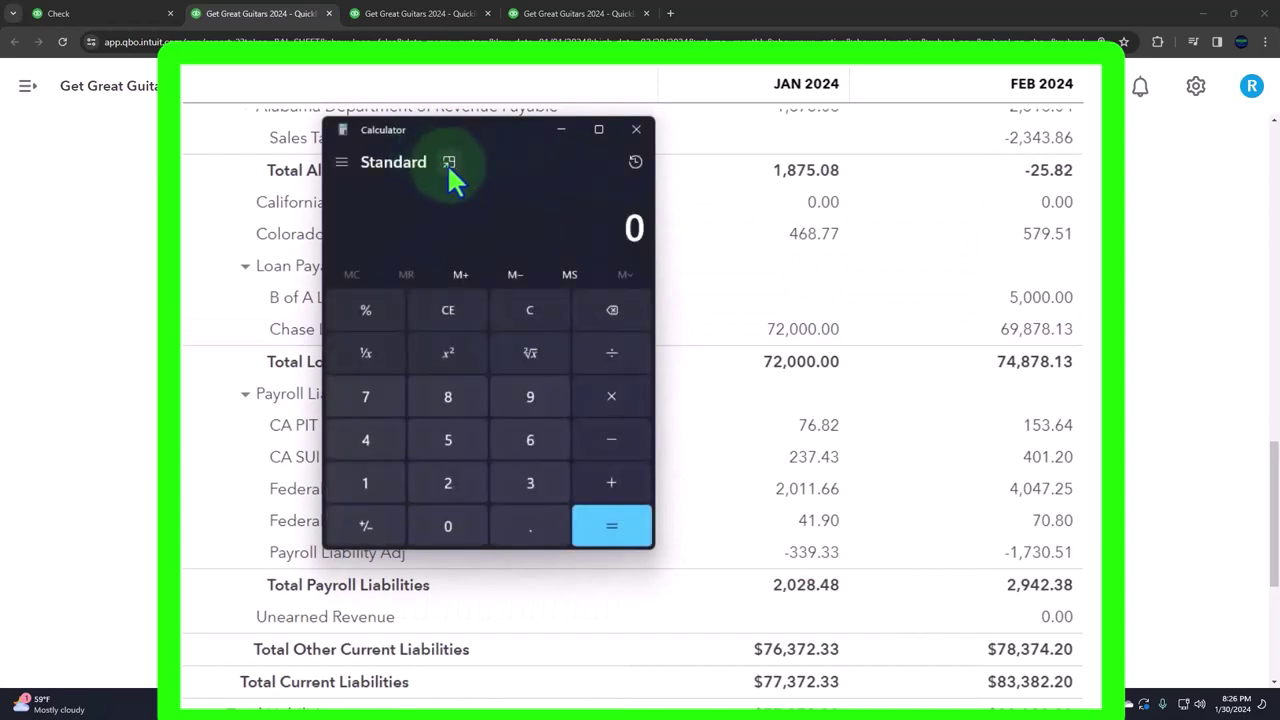
pyautogui.click(449, 162)
pyautogui.moveTo(1100, 110); pyautogui.dragTo(99, 283)
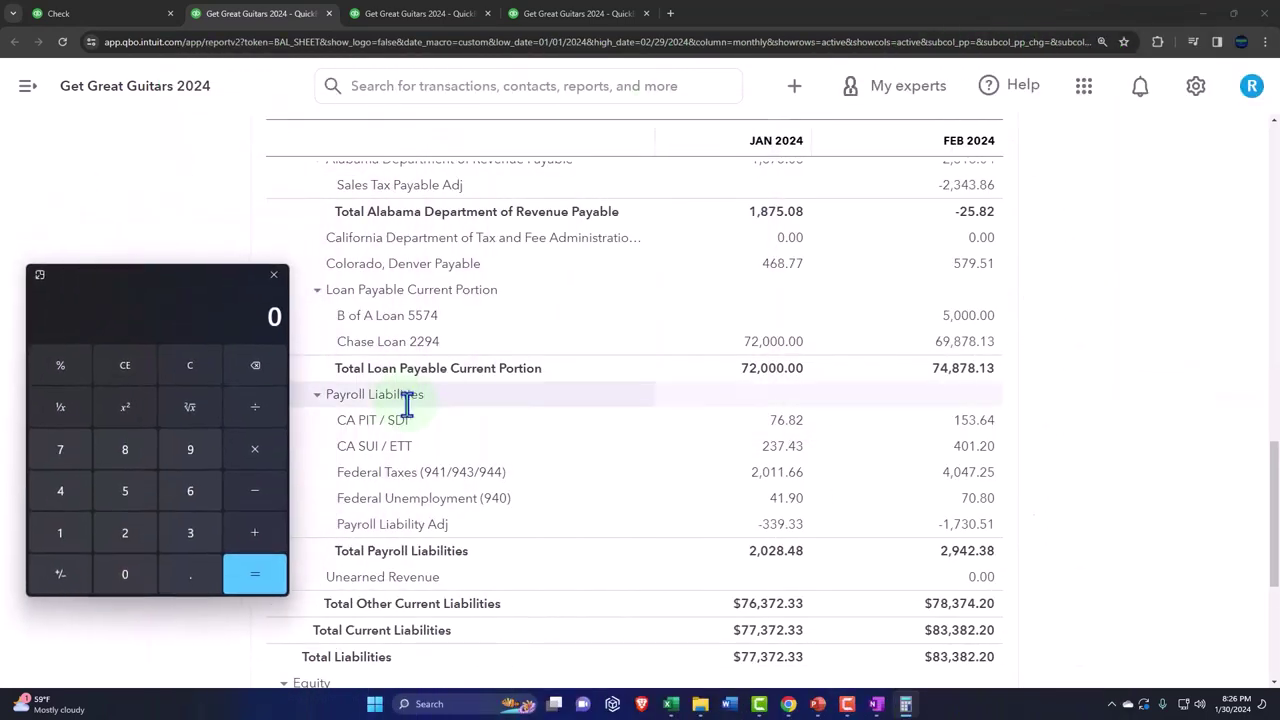
pyautogui.click(953, 528)
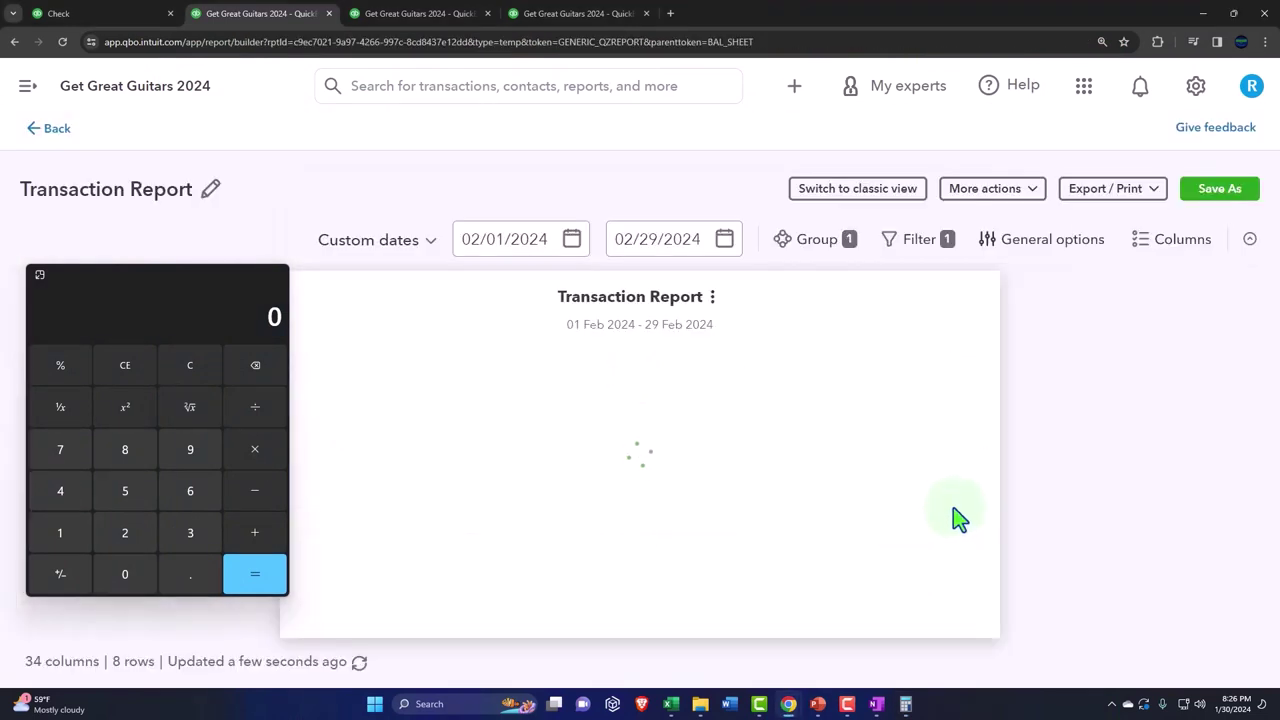
pyautogui.hotkey('ctrl', '-')
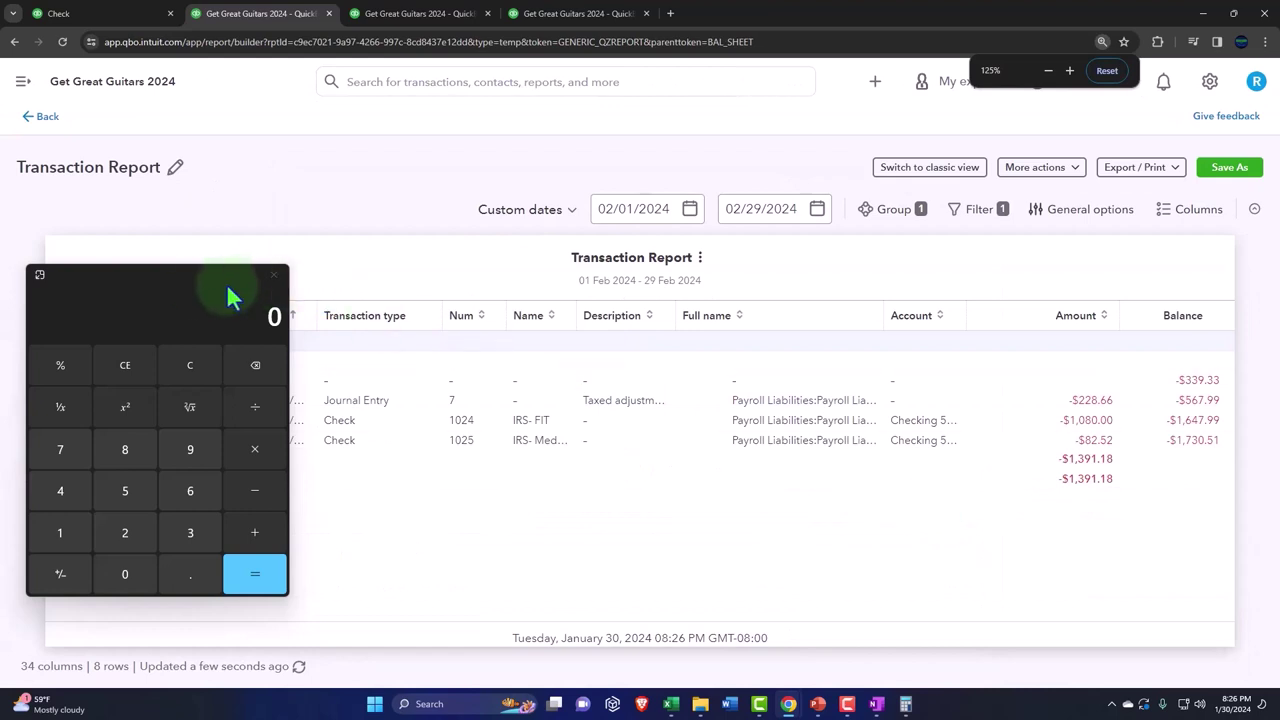
pyautogui.moveTo(192, 288); pyautogui.dragTo(710, 478)
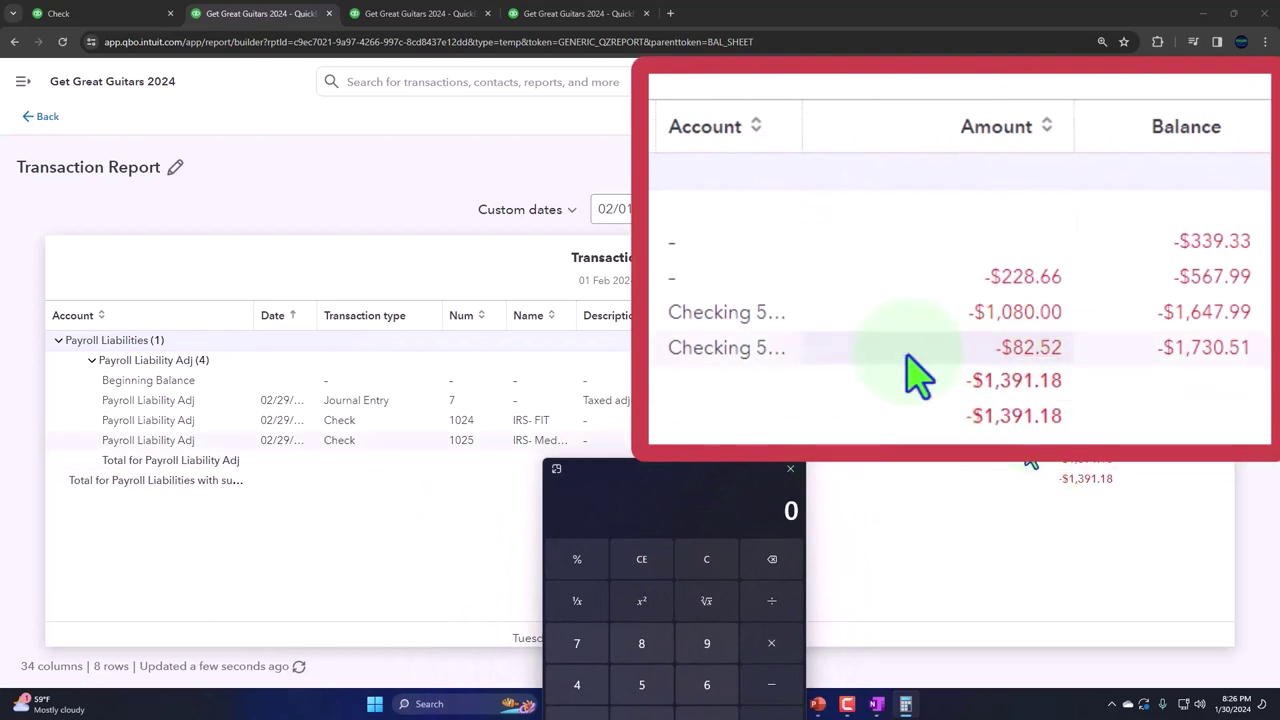
pyautogui.write('82.52+1080')
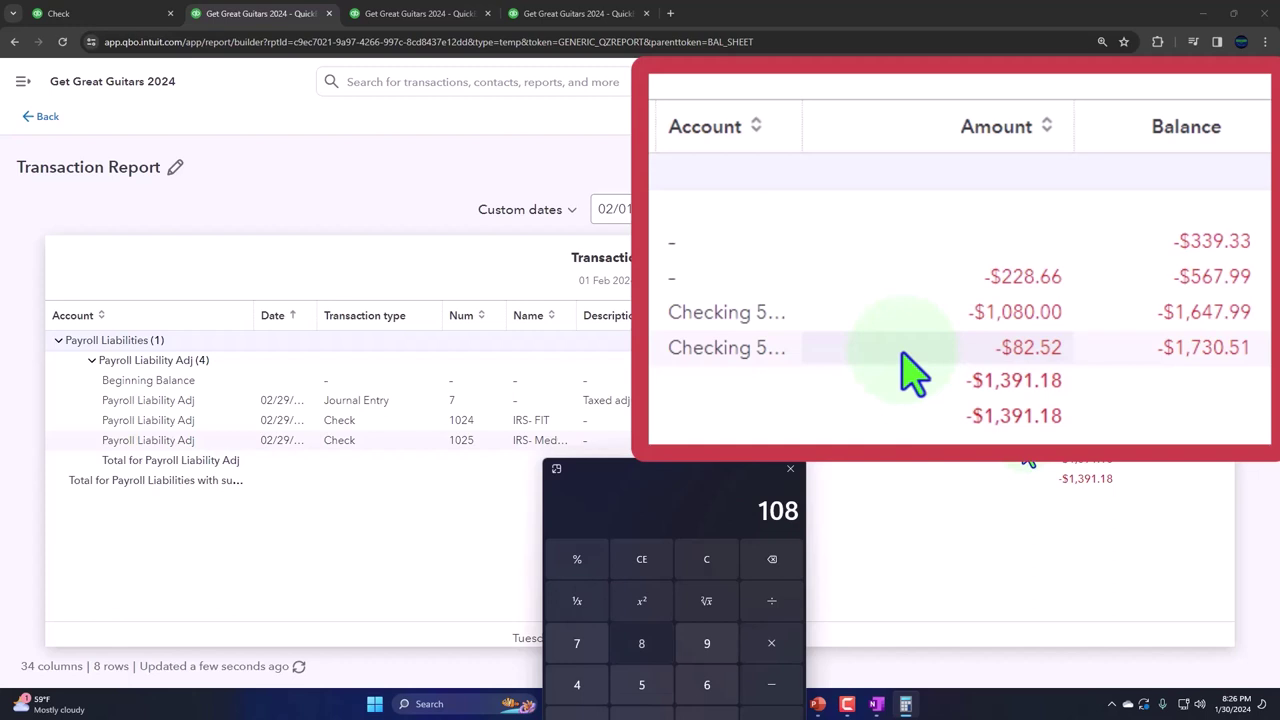
pyautogui.click(275, 246)
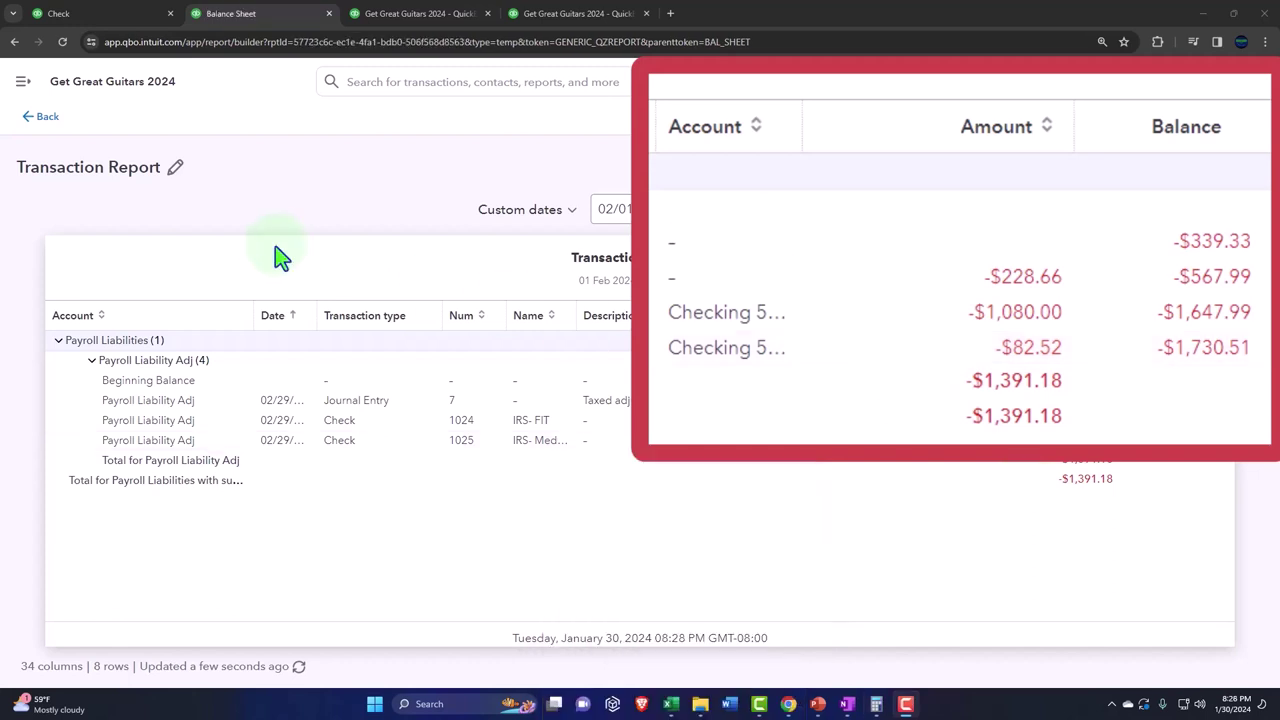
pyautogui.click(45, 120)
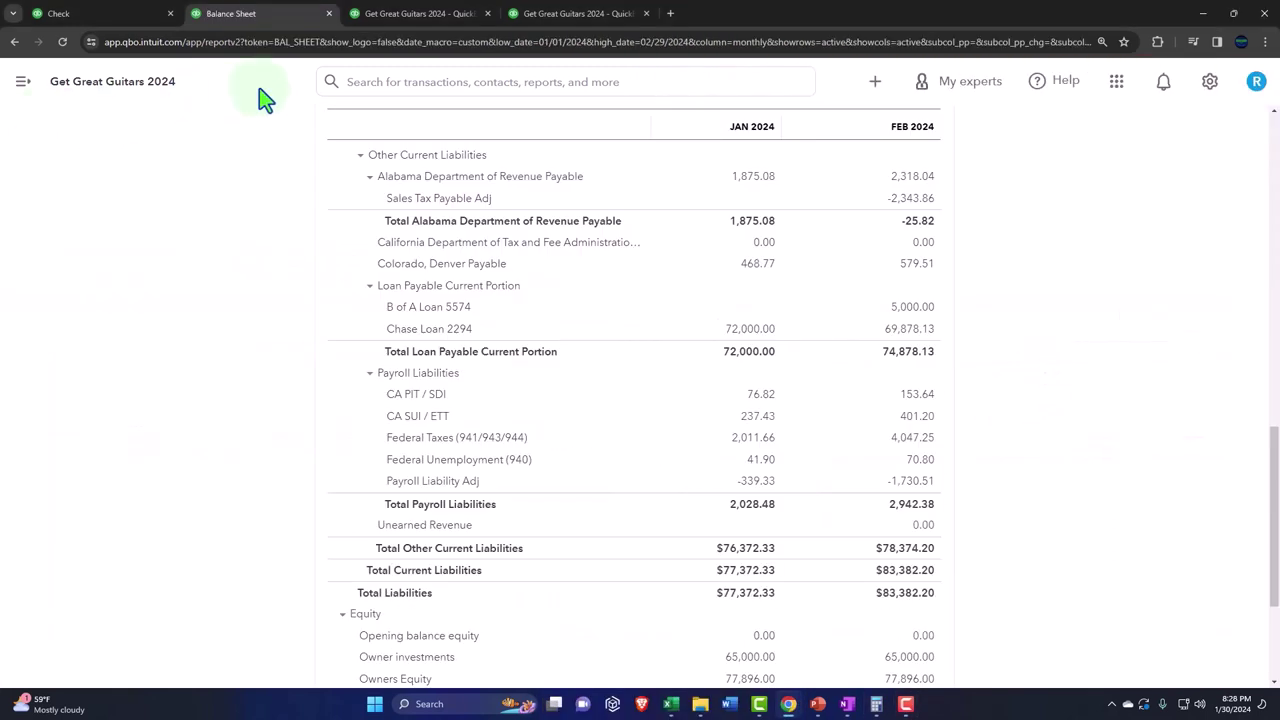
# Step: Drill into February's -228.66 Payroll Tax Adj on the Profit and Loss and open check 1026
pyautogui.click(393, 16)
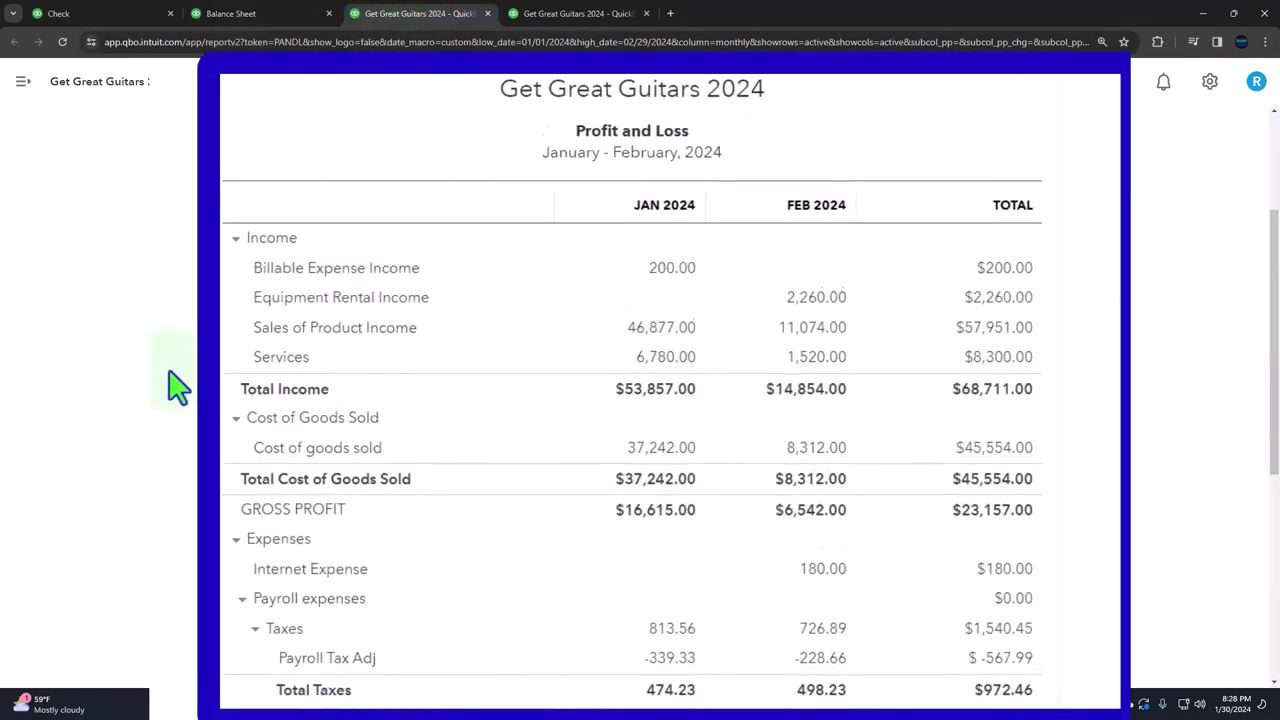
pyautogui.scroll(-2, 166, 451)
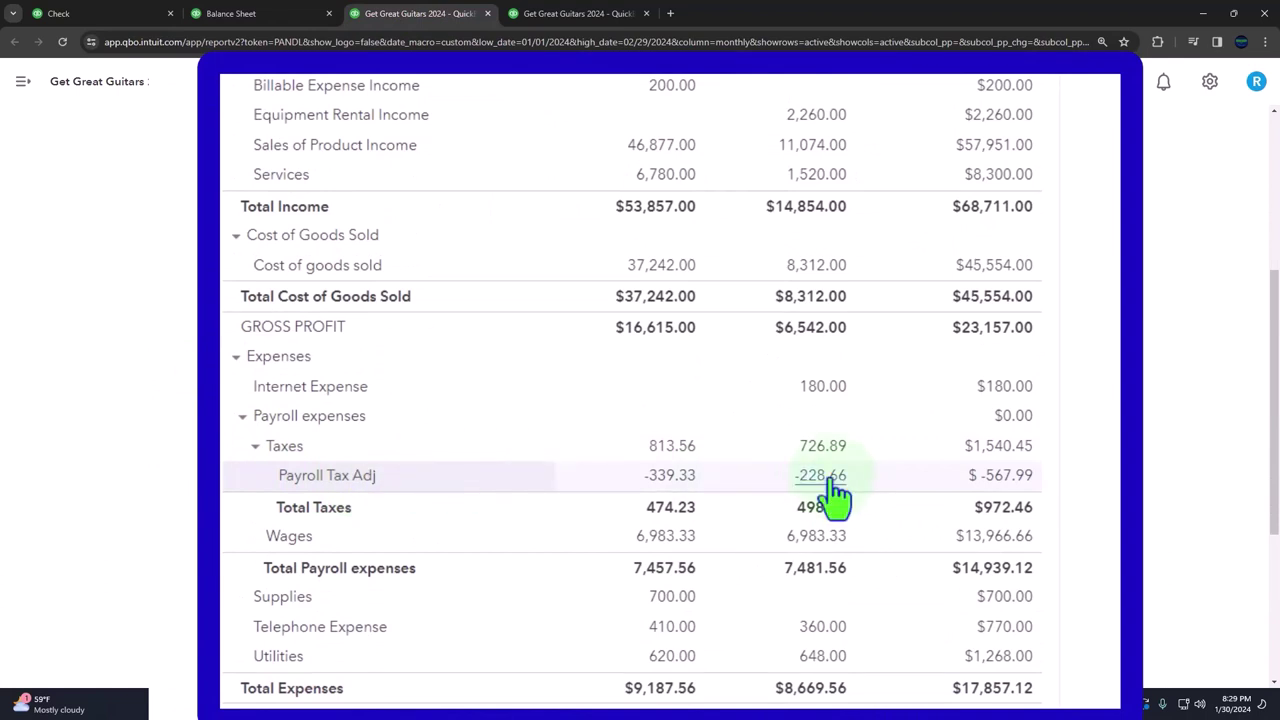
pyautogui.click(779, 488)
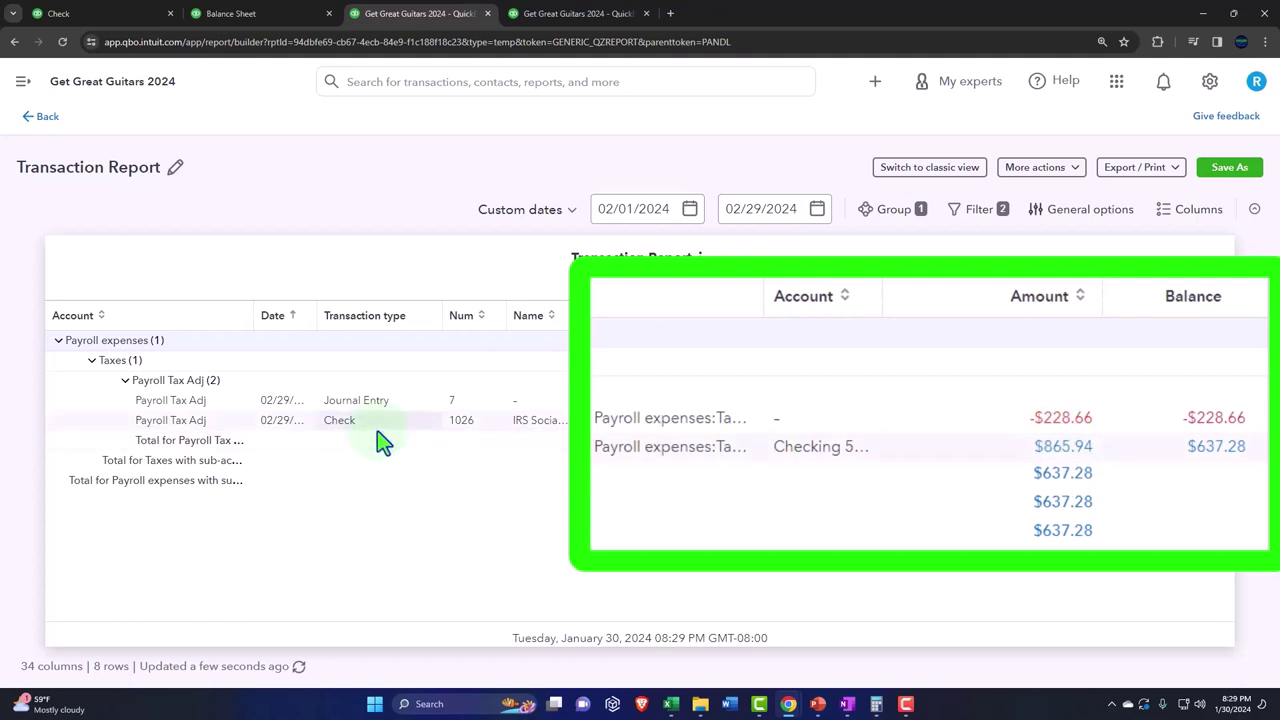
pyautogui.click(1047, 455)
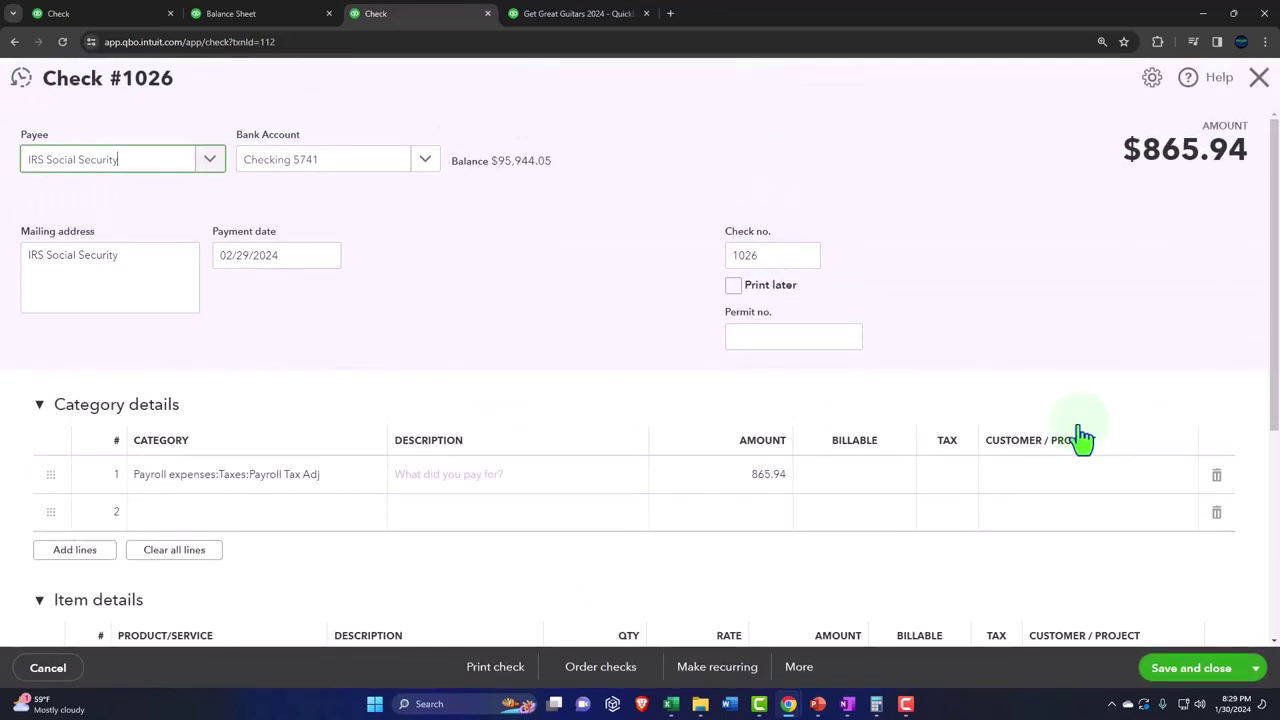
# Step: Change check 1026's $865.94 line to Payroll Liabilities:Payroll Liability Adj and save and close
pyautogui.click(340, 540)
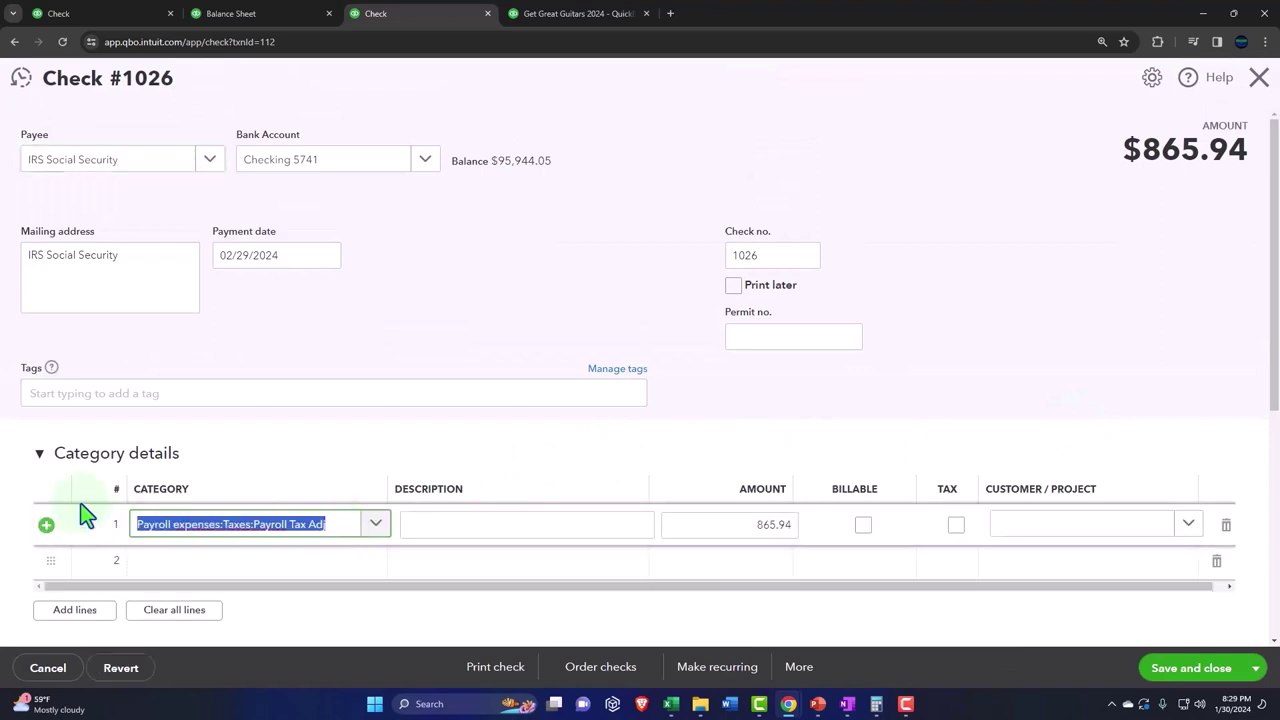
pyautogui.write('payroll li')
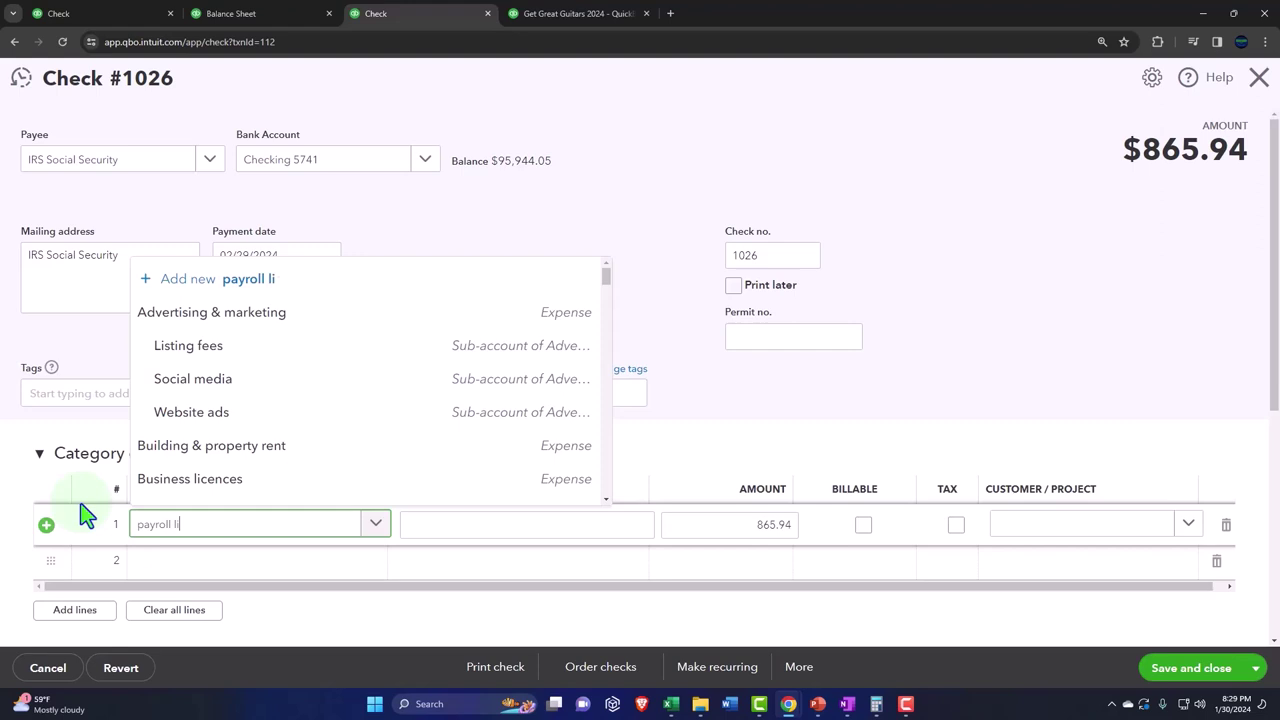
pyautogui.write('abili')
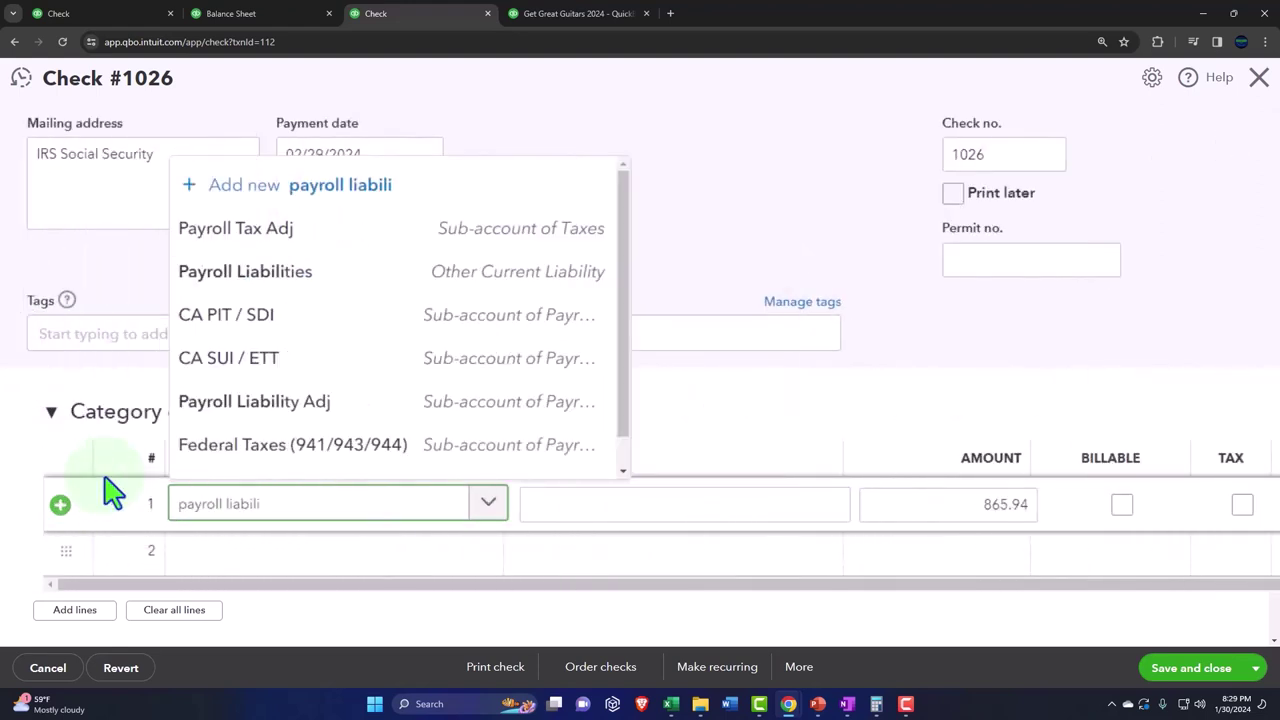
pyautogui.click(246, 405)
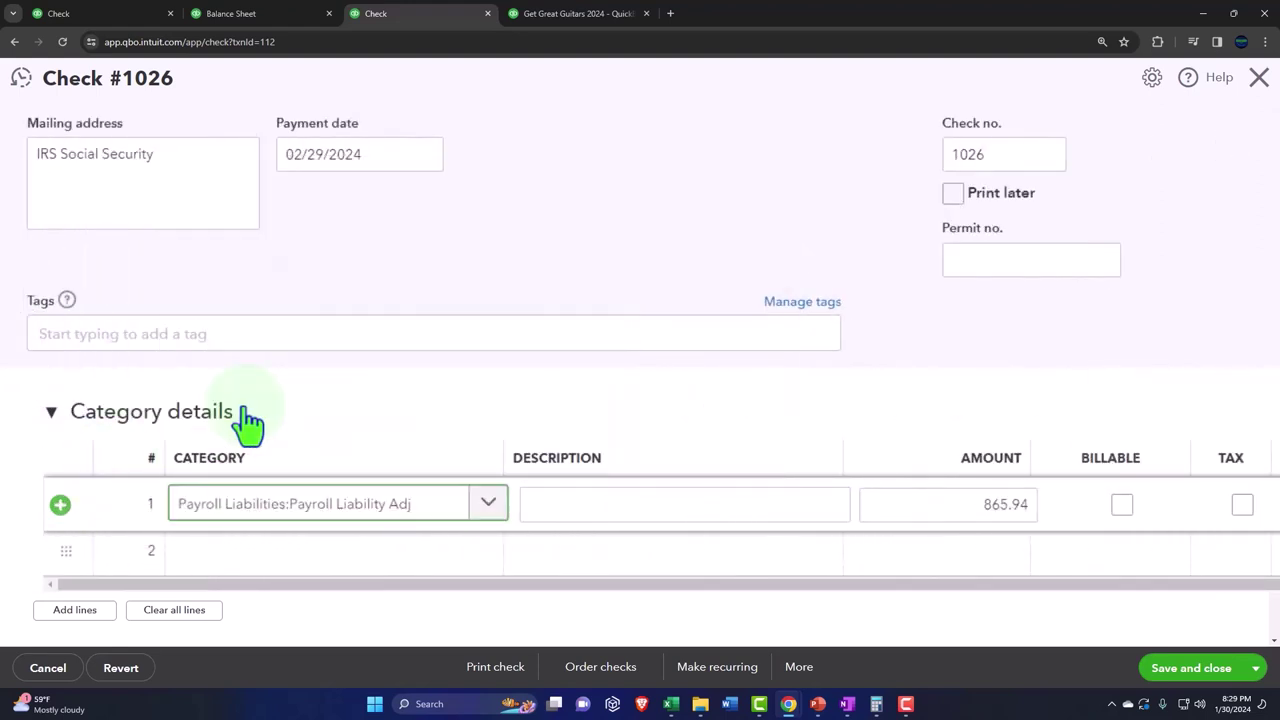
pyautogui.click(1172, 669)
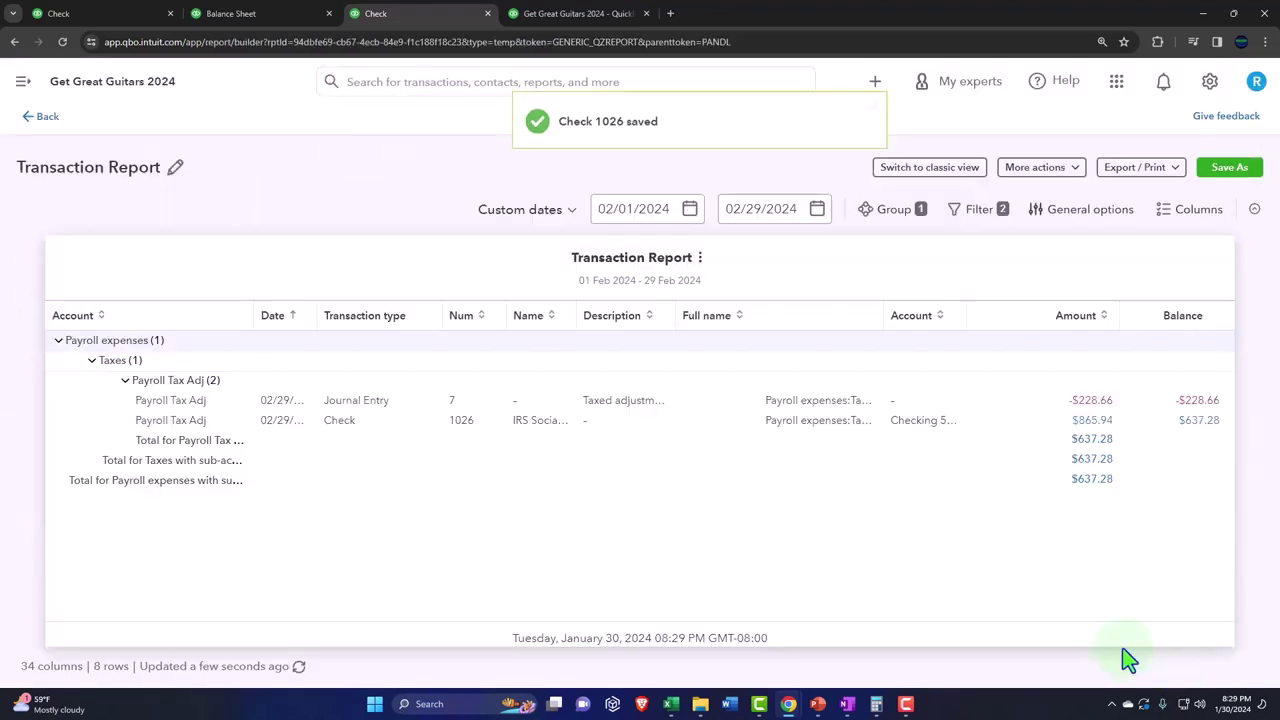
# Step: Rerun the Balance Sheet, drill into February's -2,596.45 Payroll Liability Adj, and move the calculator over it
pyautogui.click(38, 118)
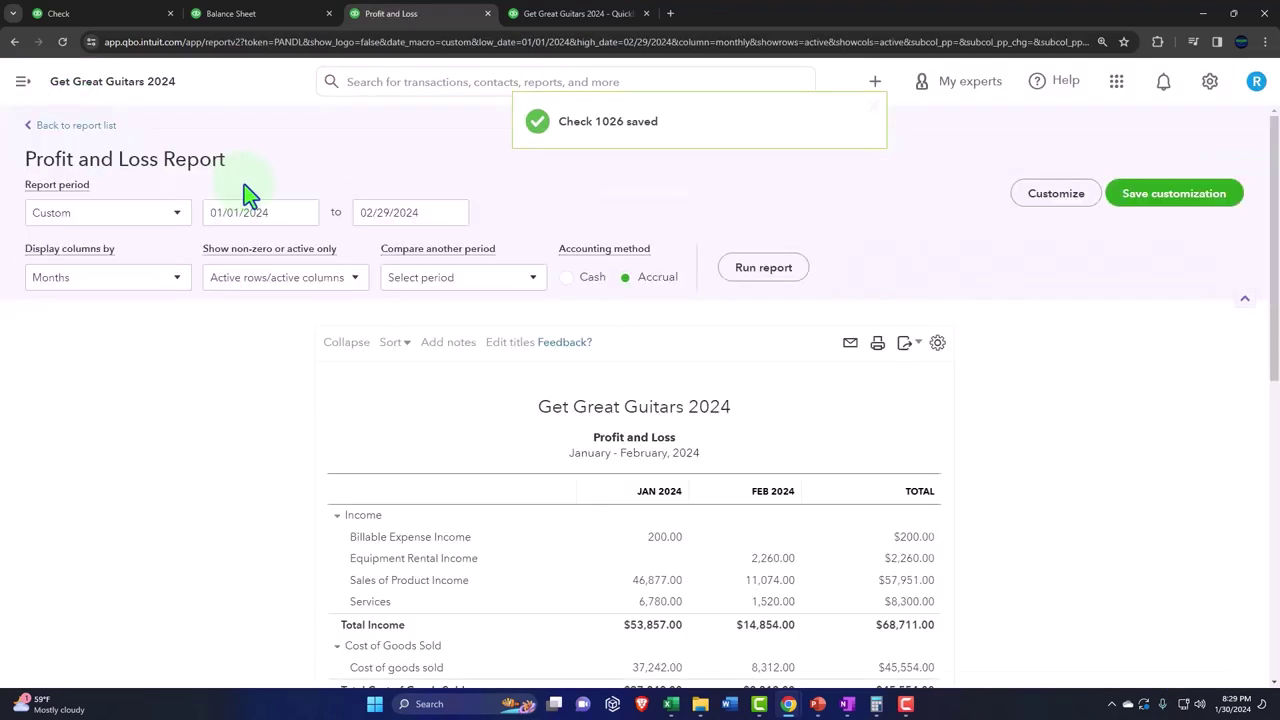
pyautogui.click(248, 17)
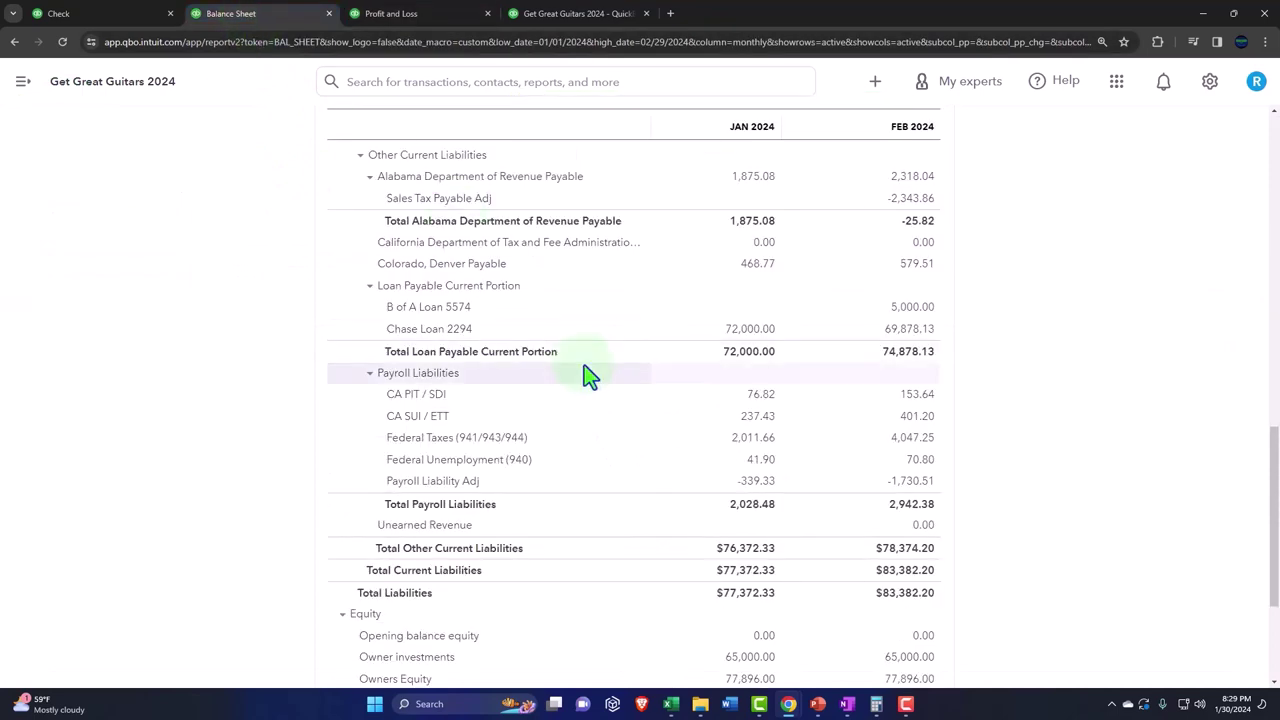
pyautogui.scroll(12, 590, 375)
pyautogui.click(760, 280)
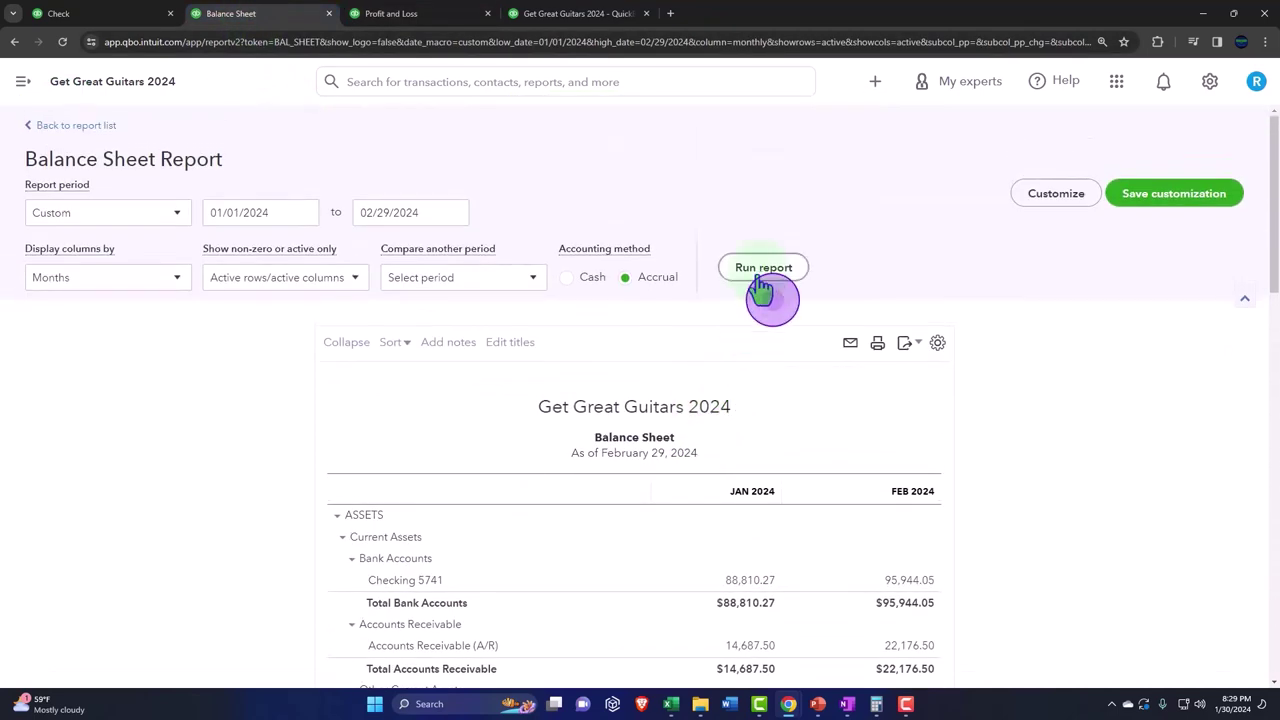
pyautogui.scroll(-3, 714, 423)
pyautogui.scroll(-5, 724, 435)
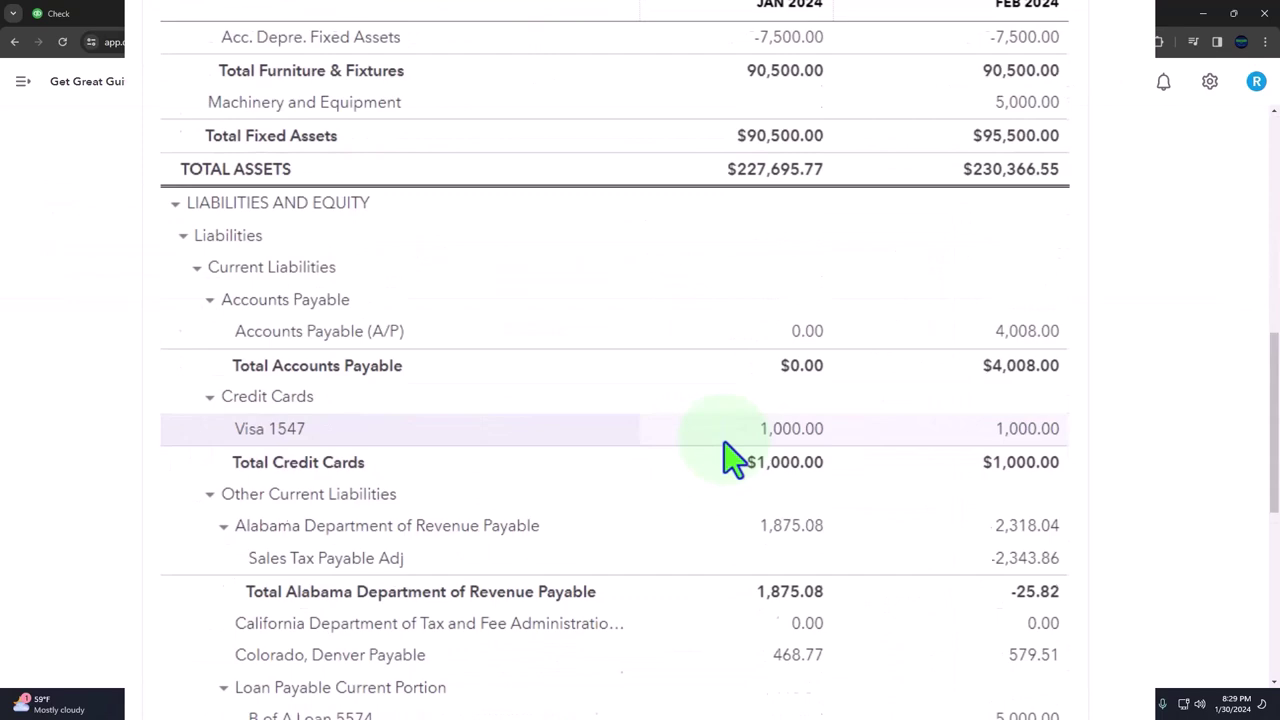
pyautogui.scroll(-5, 733, 460)
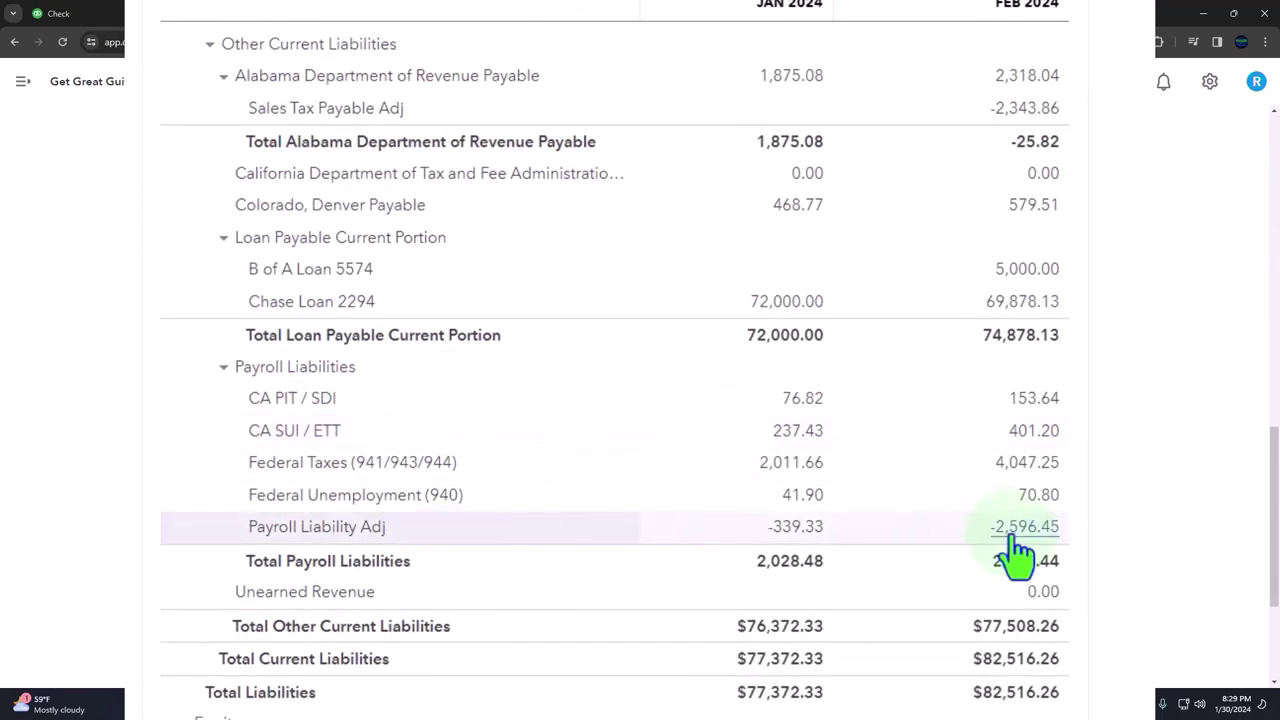
pyautogui.click(1018, 530)
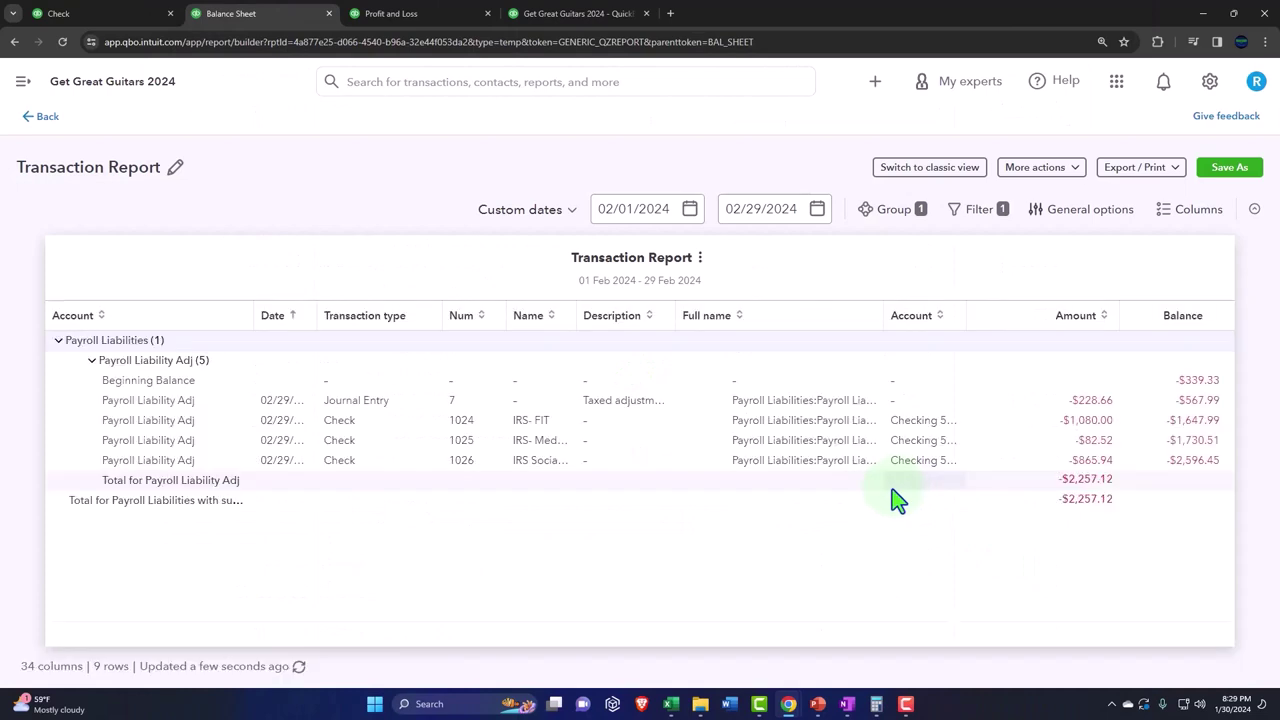
pyautogui.click(876, 704)
pyautogui.moveTo(790, 402); pyautogui.dragTo(734, 438)
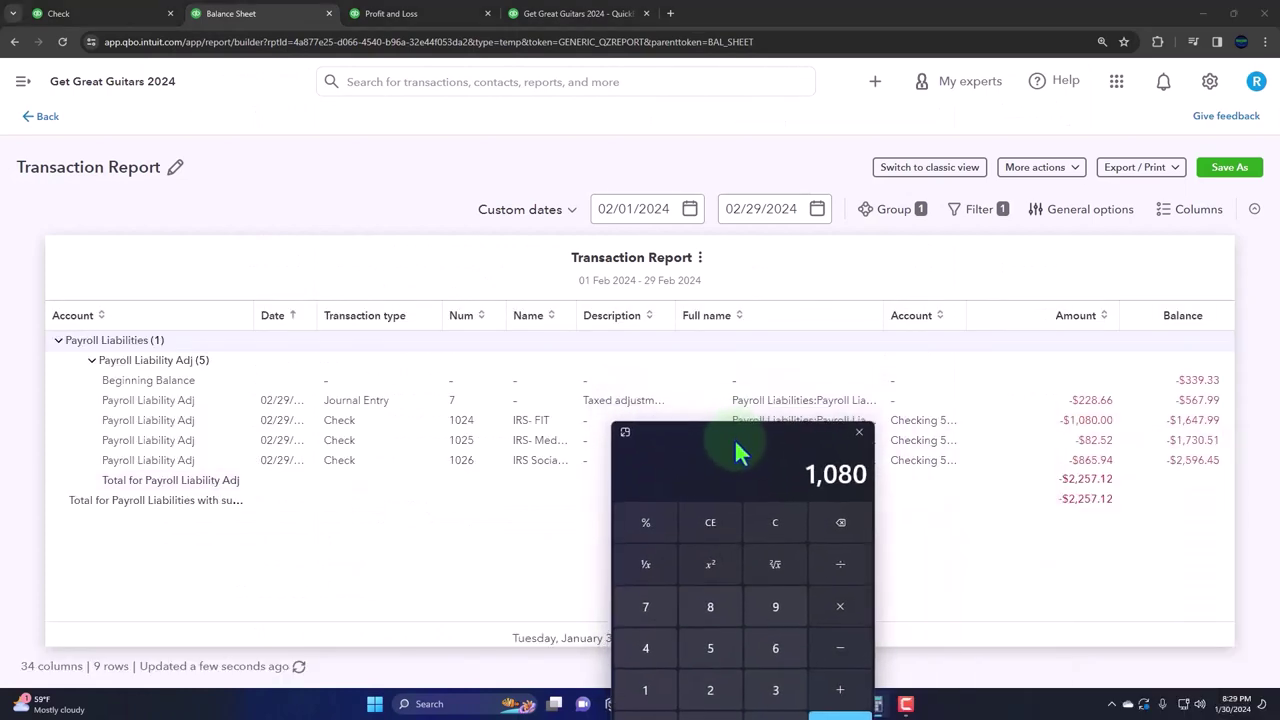